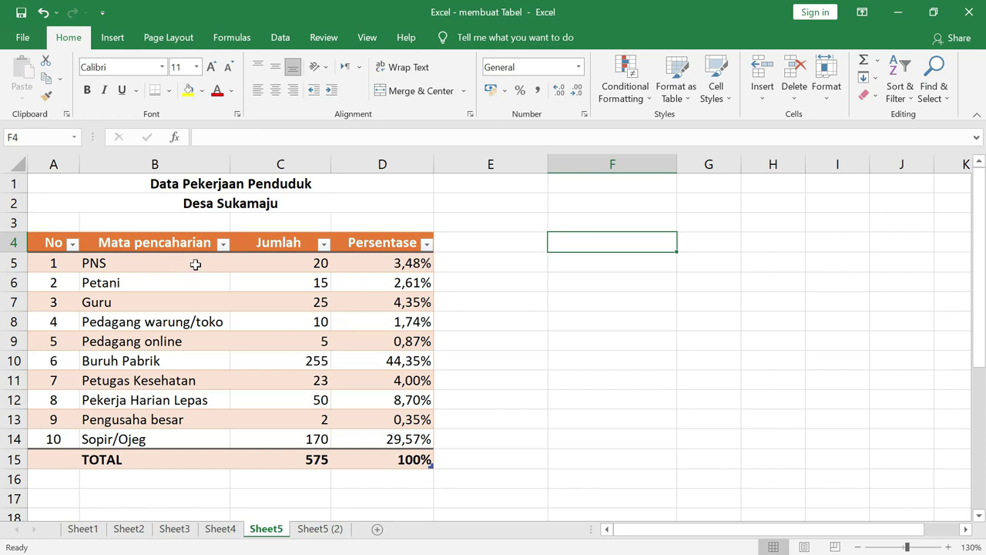
- Inspect the Jumlah values in C5:C7, the D5 percentage formula and the C15 TOTAL formula
click(304, 265)
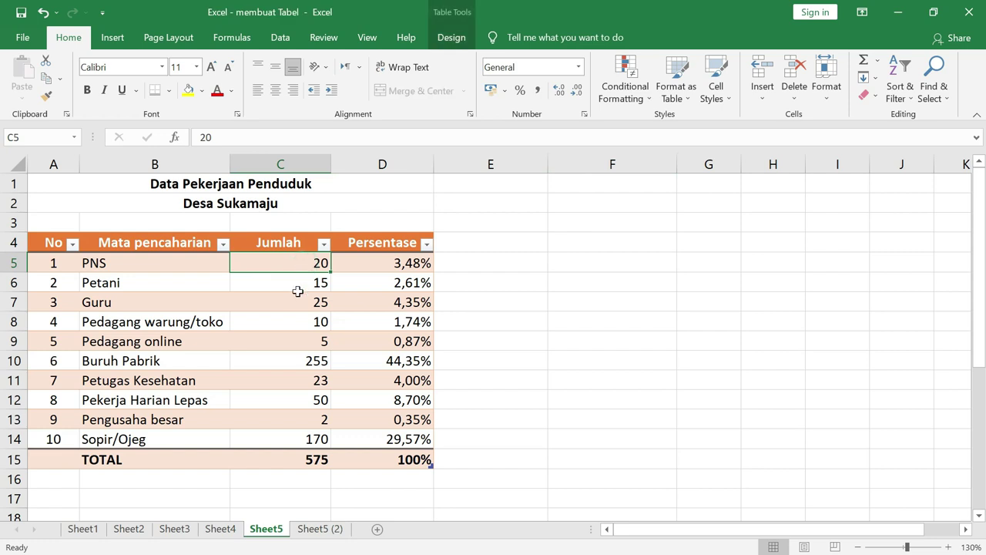
click(303, 284)
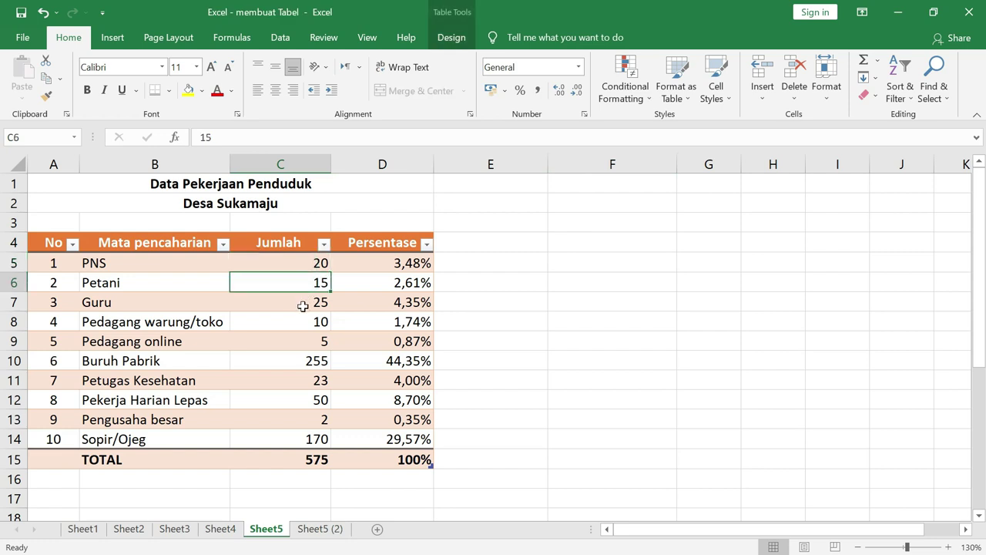
click(303, 305)
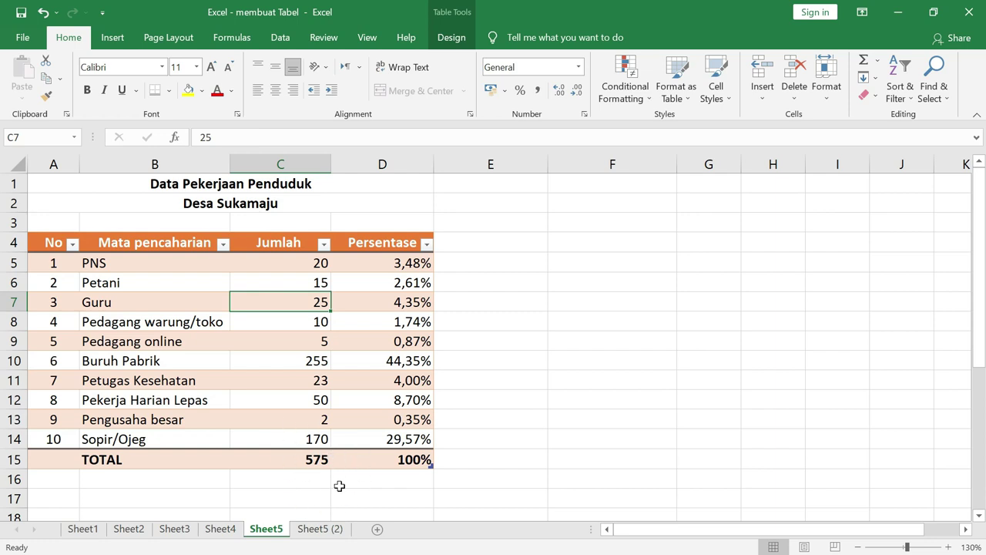
click(409, 265)
click(302, 267)
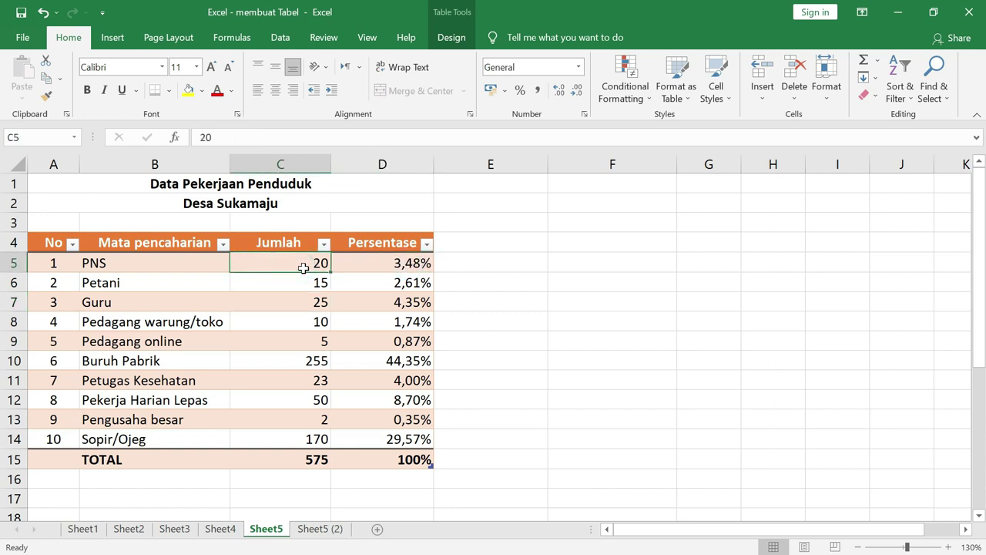
click(316, 460)
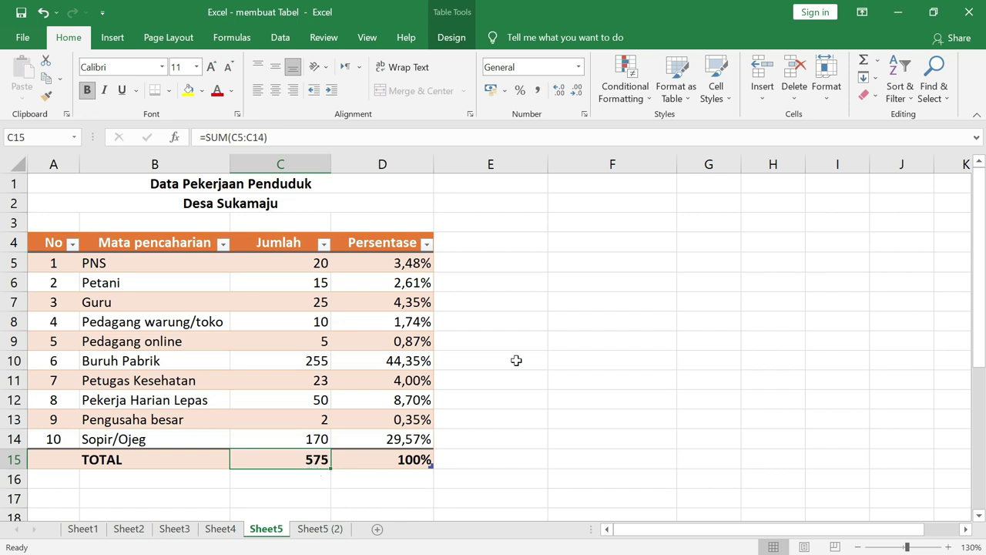
- Scroll down to the profit table, then switch to the Sheet5 (2) sheet
scroll(516, 361, down, 3)
scroll(516, 360, down, 2)
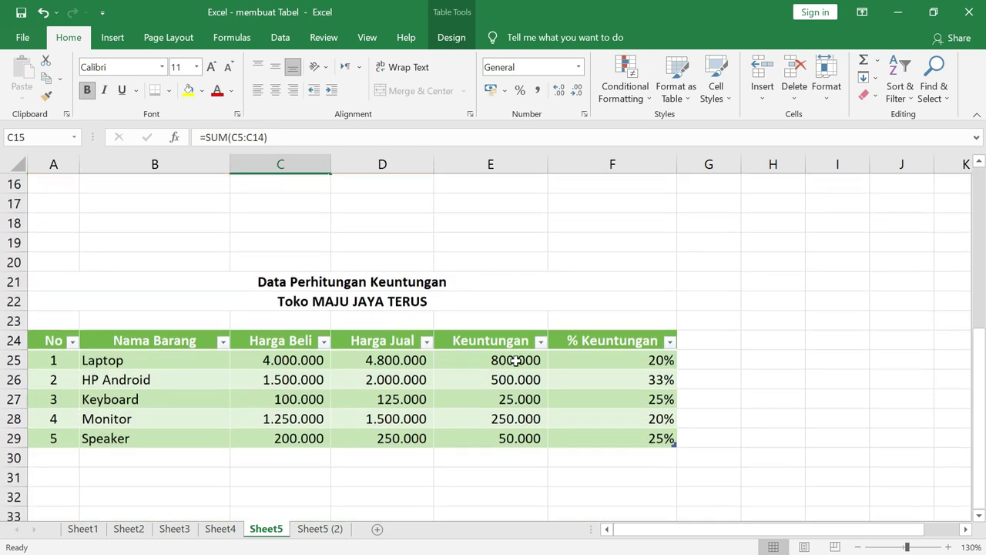
scroll(516, 360, down, 1)
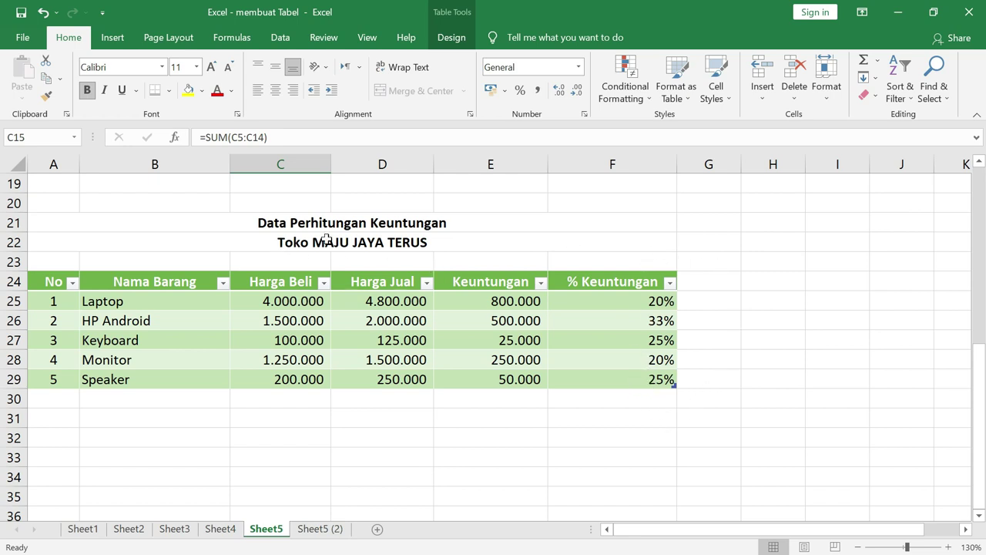
click(321, 530)
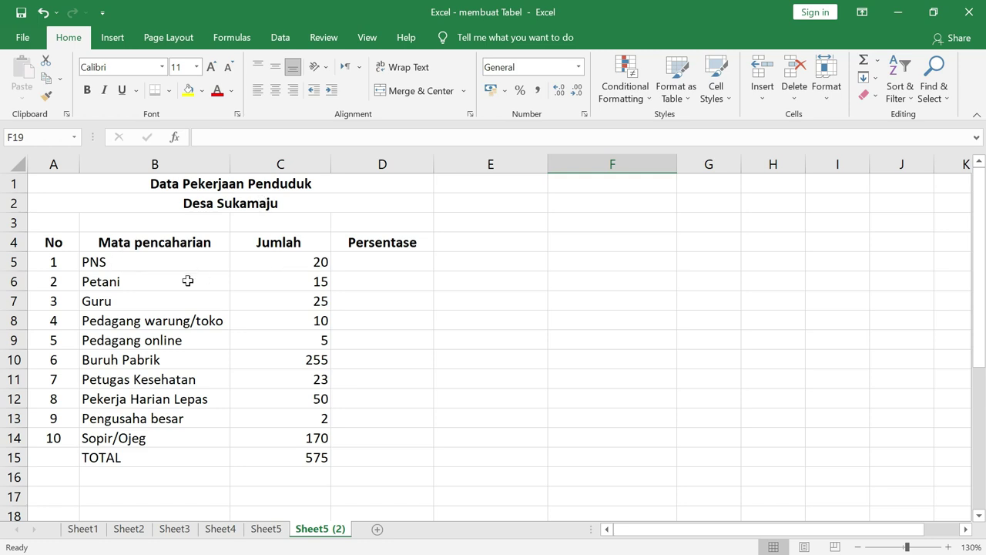
click(311, 456)
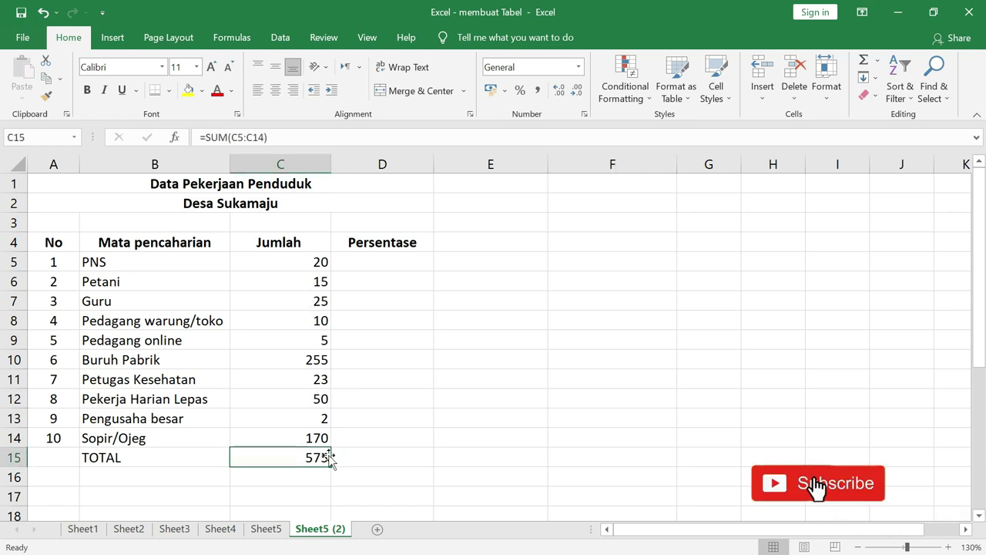
click(387, 263)
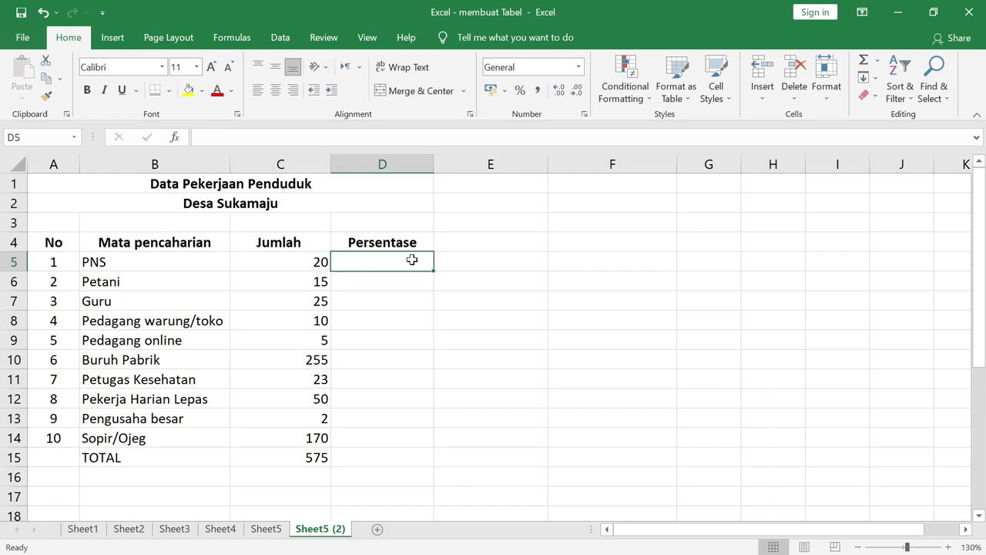
- Enter =C5/C15 in D5 to get the PNS share of 0,034782609
text(=)
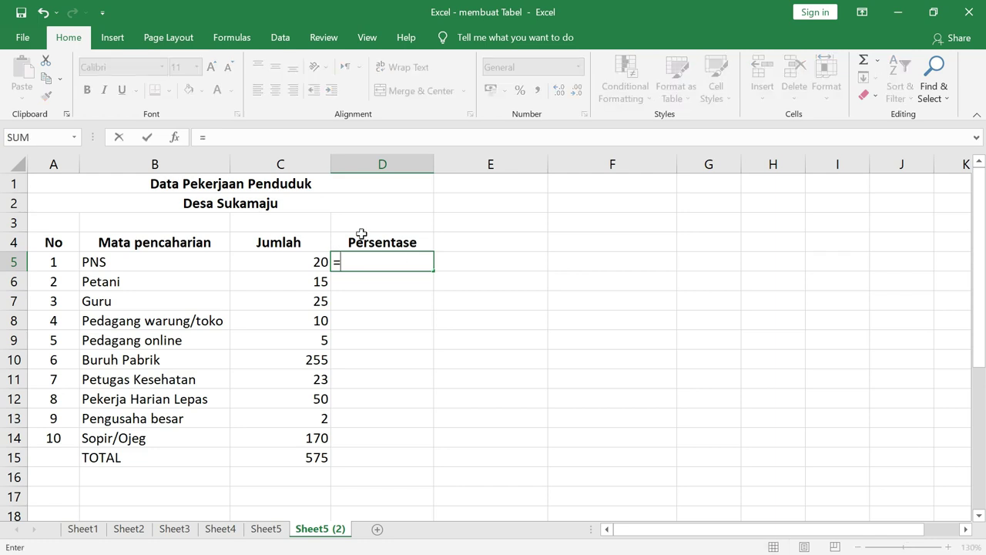
click(310, 259)
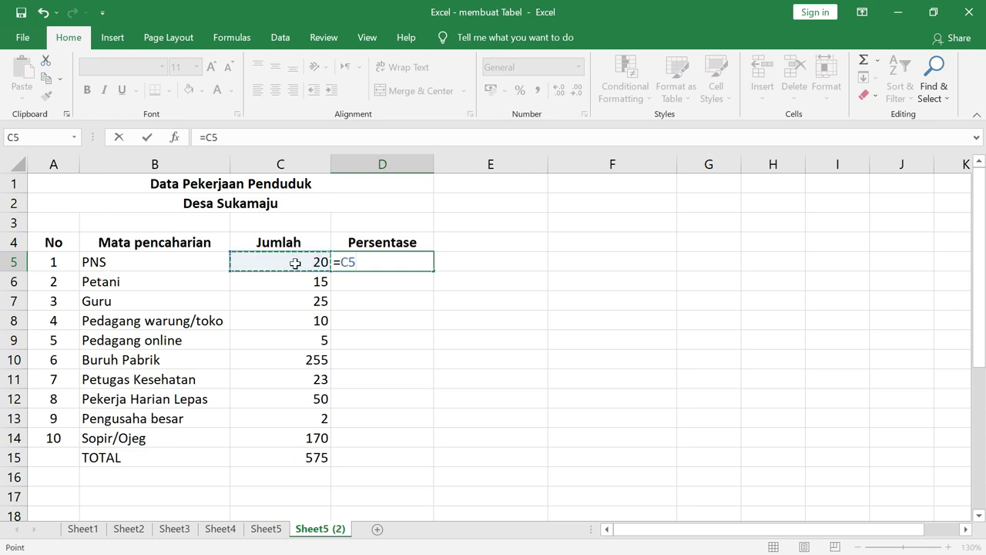
text(/)
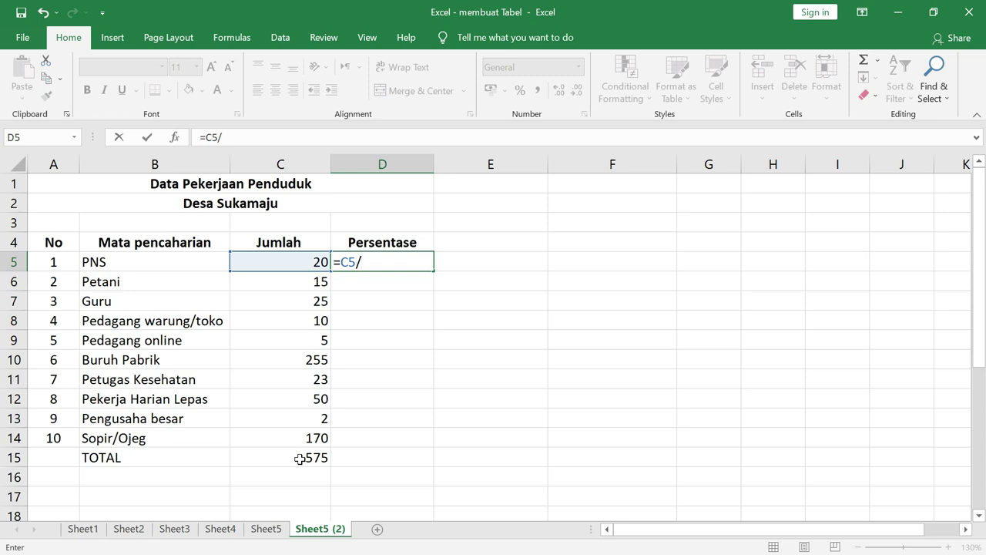
click(299, 458)
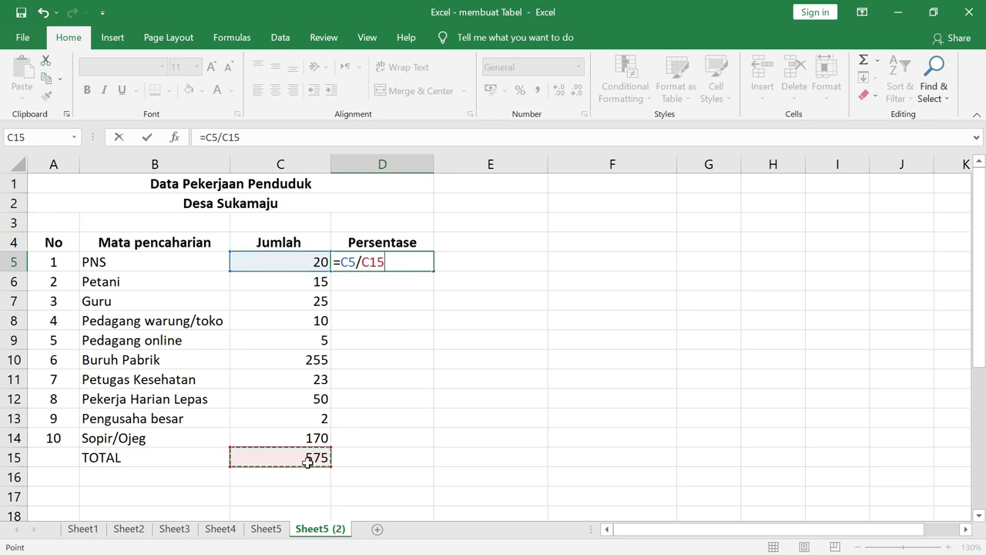
key(Return)
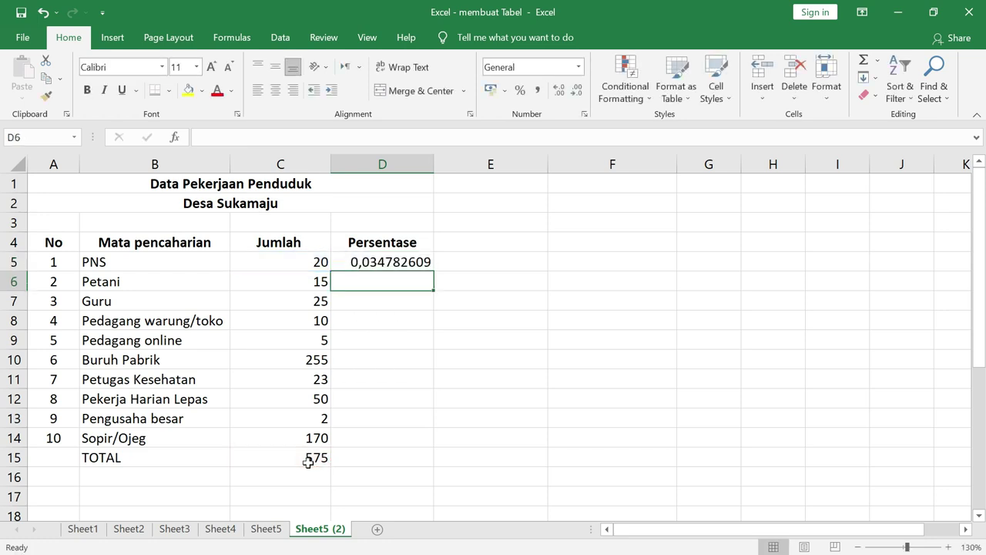
- Format D5 as a two-decimal percentage so it reads 3,48%
click(406, 259)
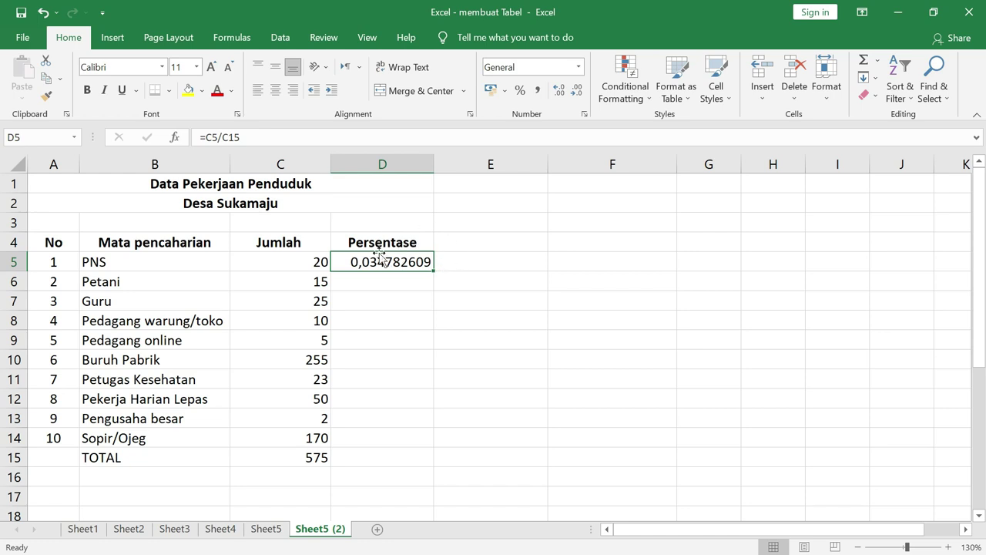
click(522, 93)
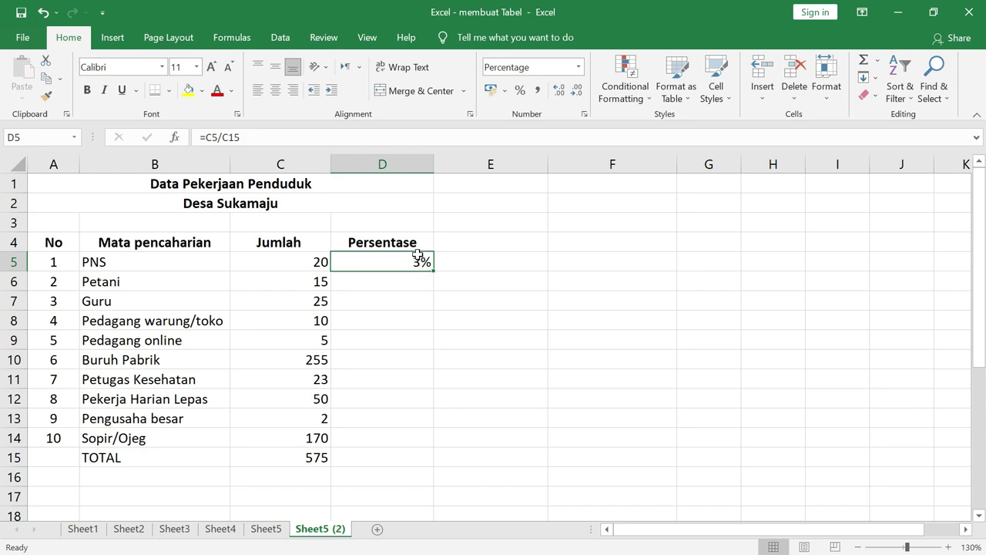
click(560, 95)
click(560, 95)
click(319, 283)
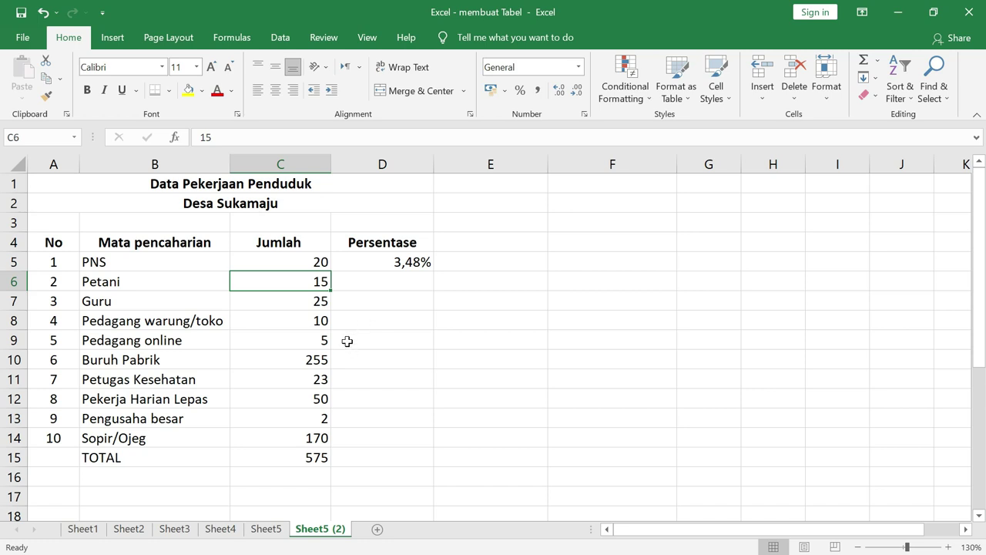
- Copy the D5 percentage formula into D6, which returns #DIV/0!
click(406, 266)
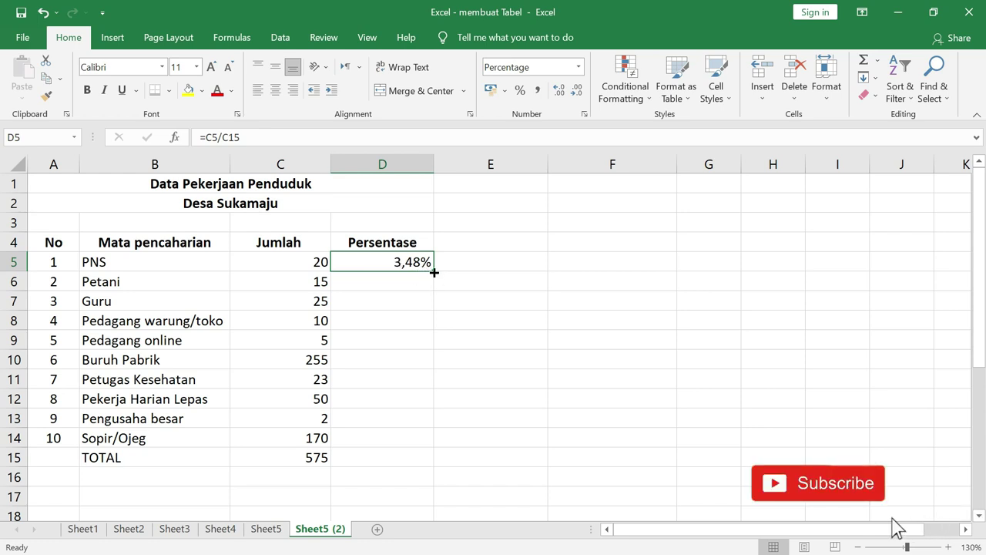
drag(434, 274, 429, 287)
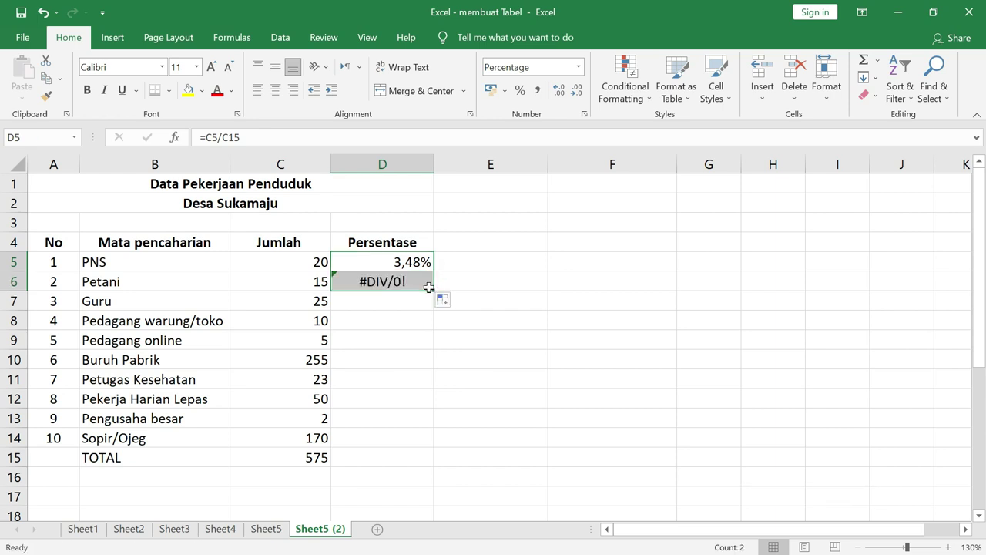
click(409, 280)
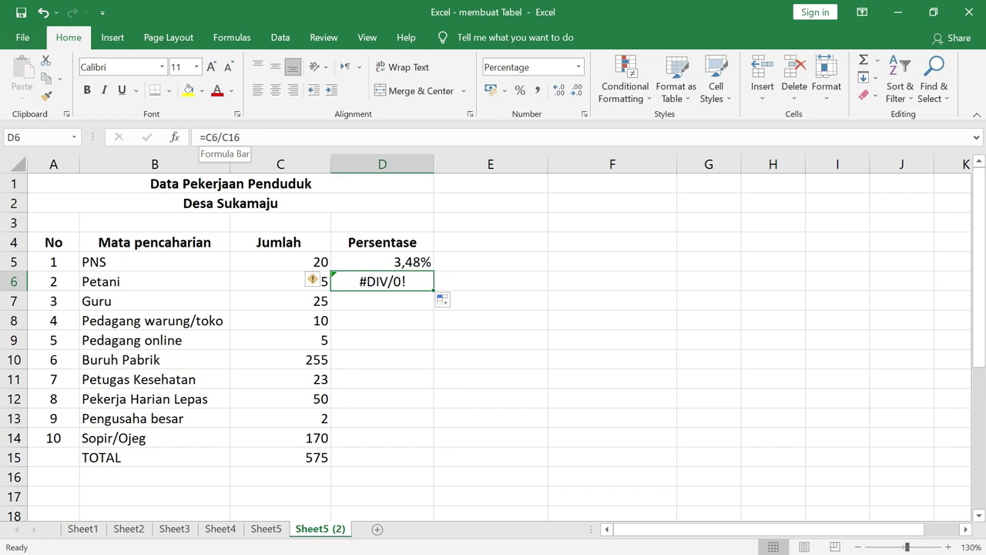
- Compare D6's =C6/C16 with D5 to see that it divides by the empty C16
click(285, 279)
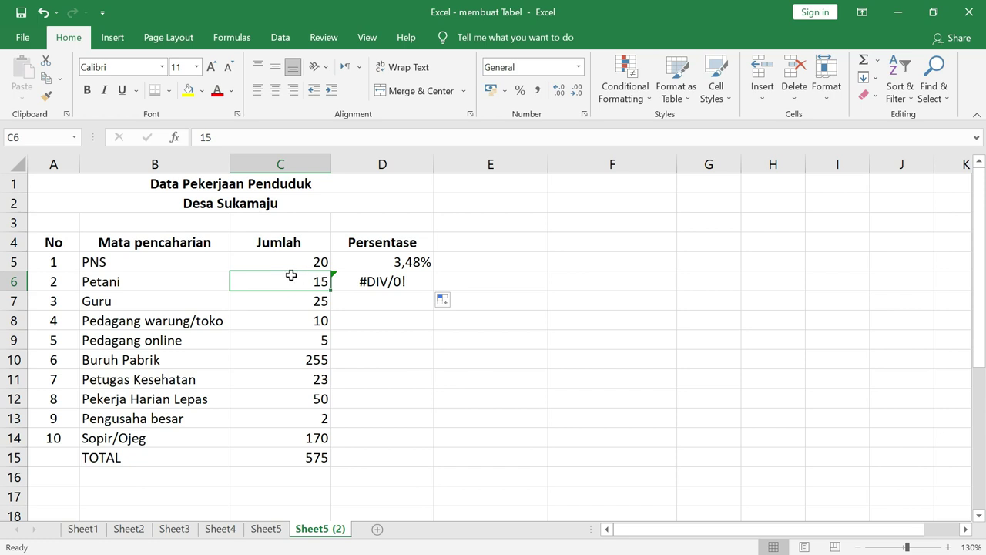
click(359, 279)
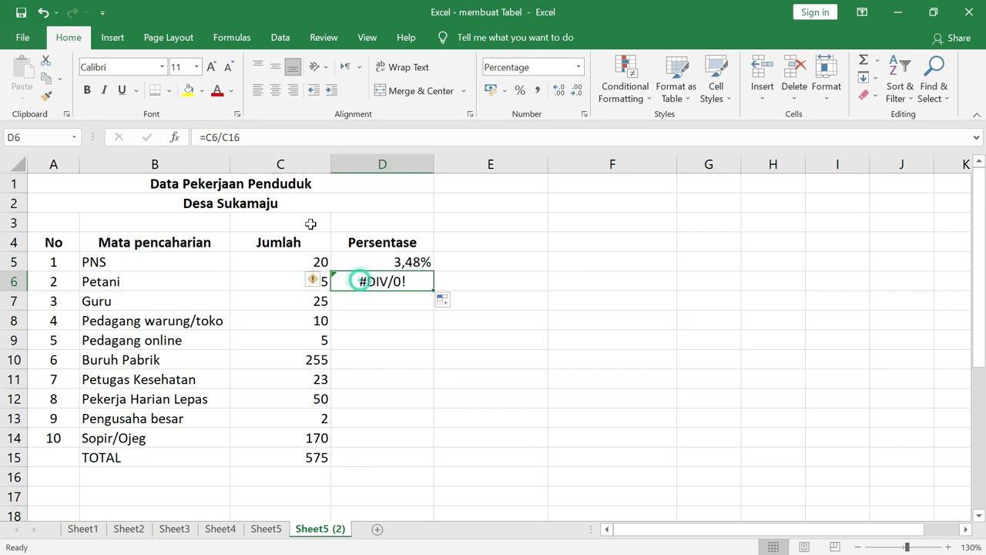
click(313, 478)
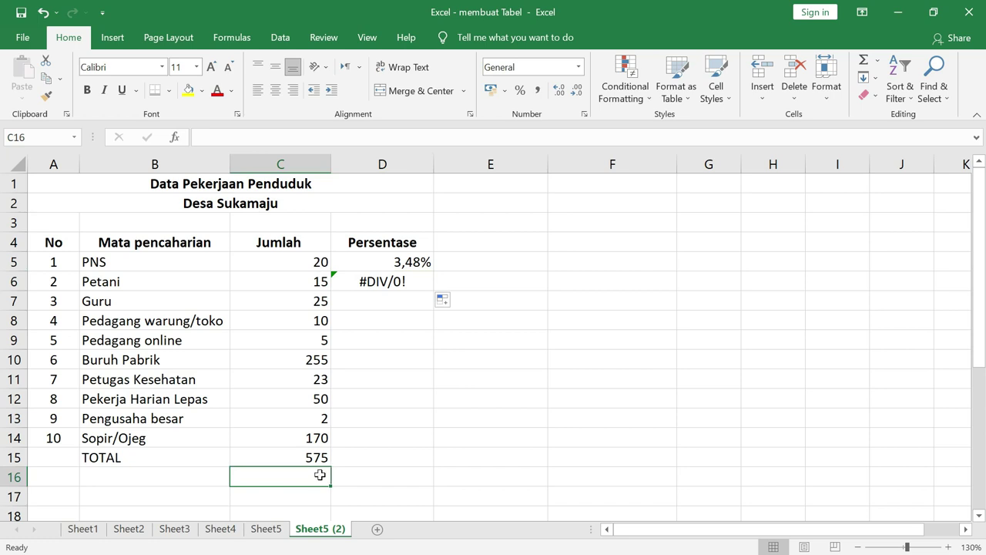
click(378, 289)
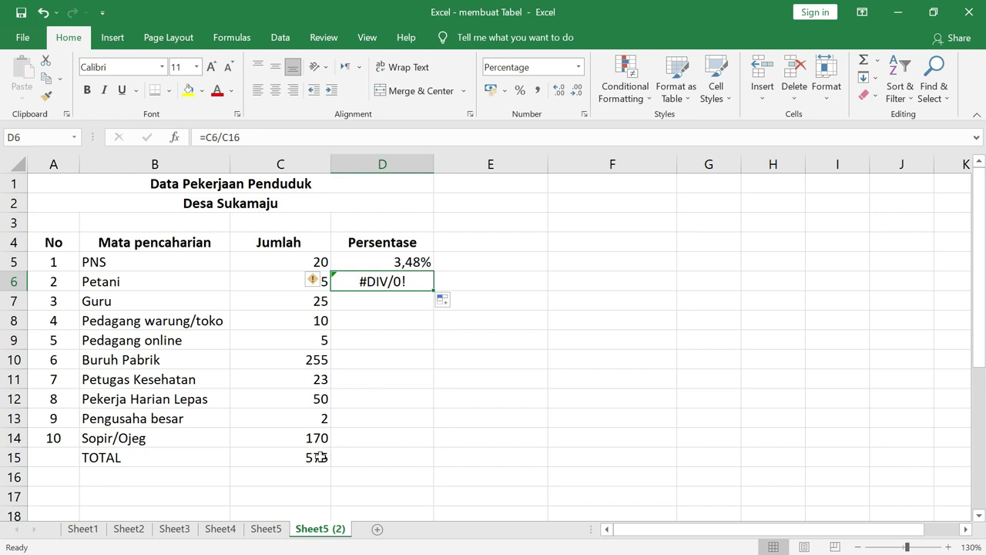
click(410, 261)
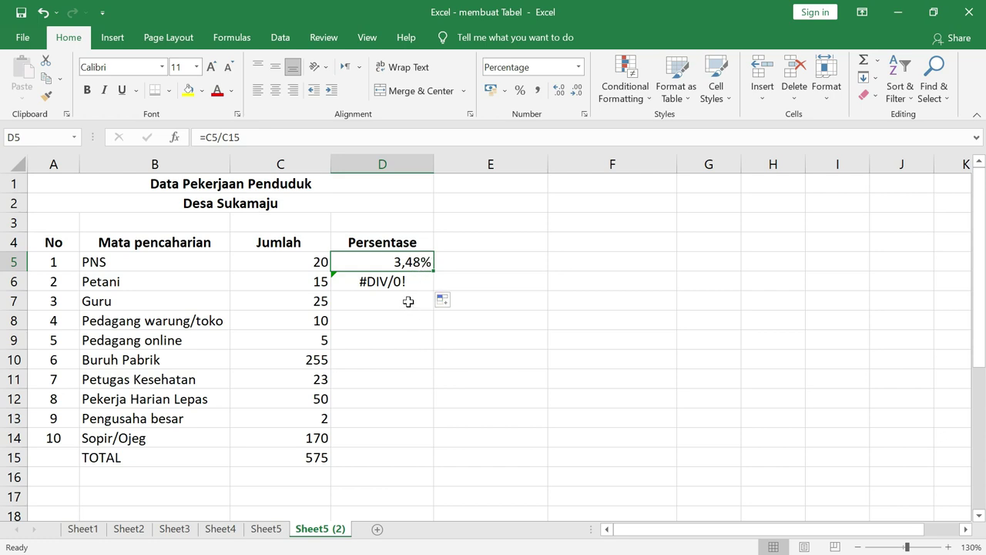
- Change D5 to =C5/C$15 and copy it into D6, which now shows 2,61%
click(224, 137)
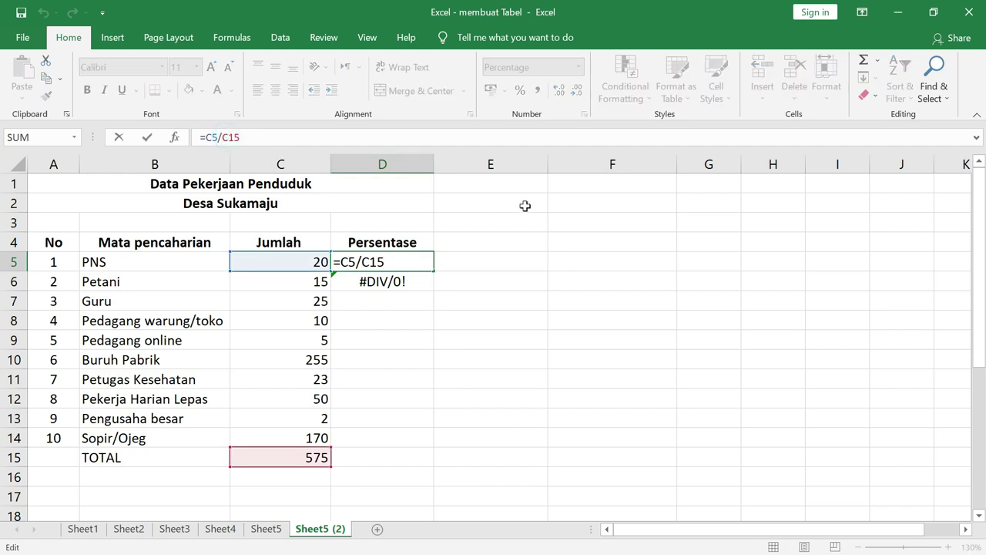
text($)
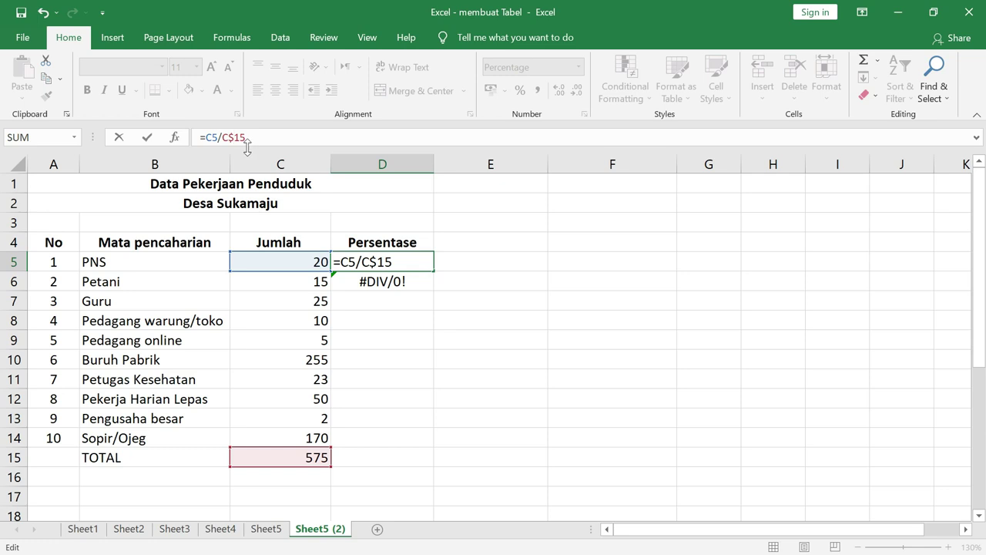
key(Return)
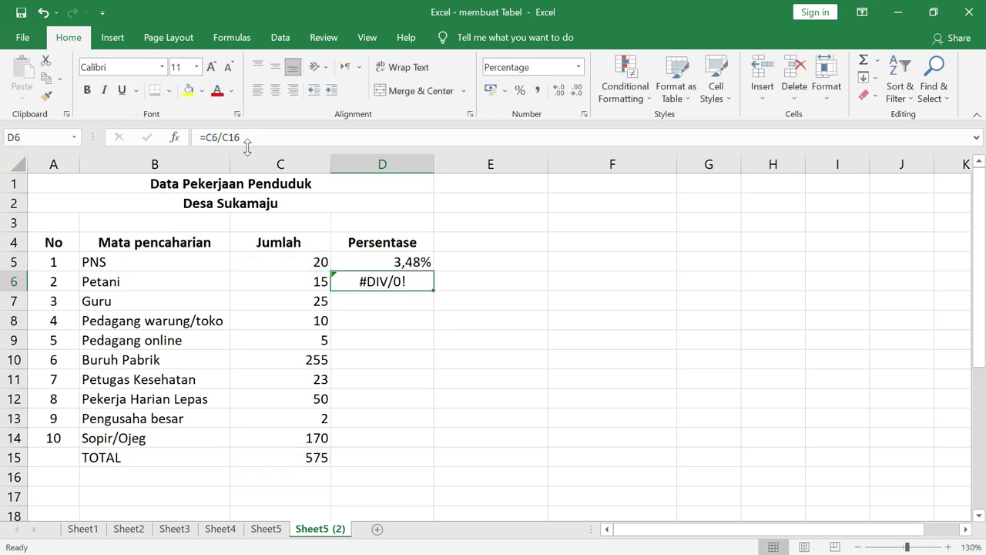
click(426, 262)
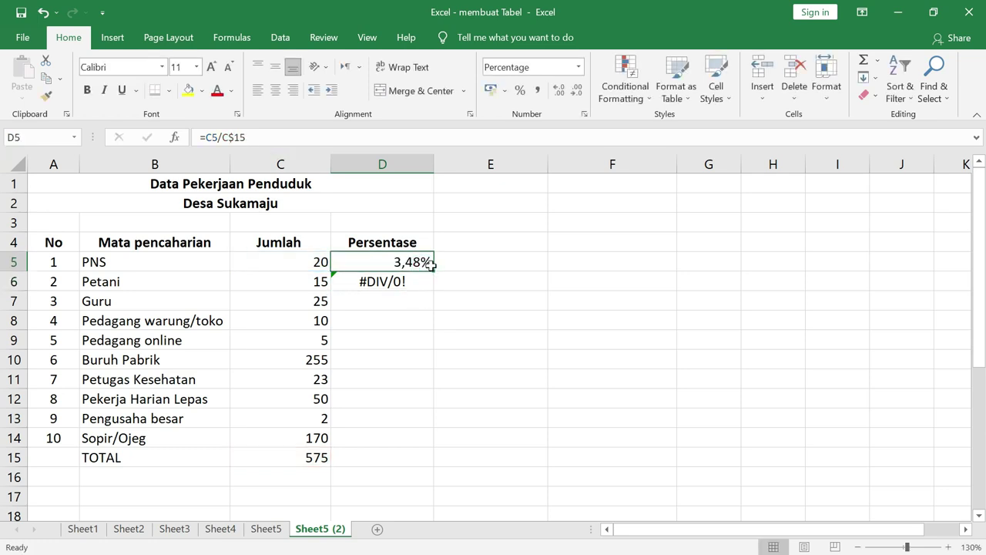
drag(435, 271, 433, 291)
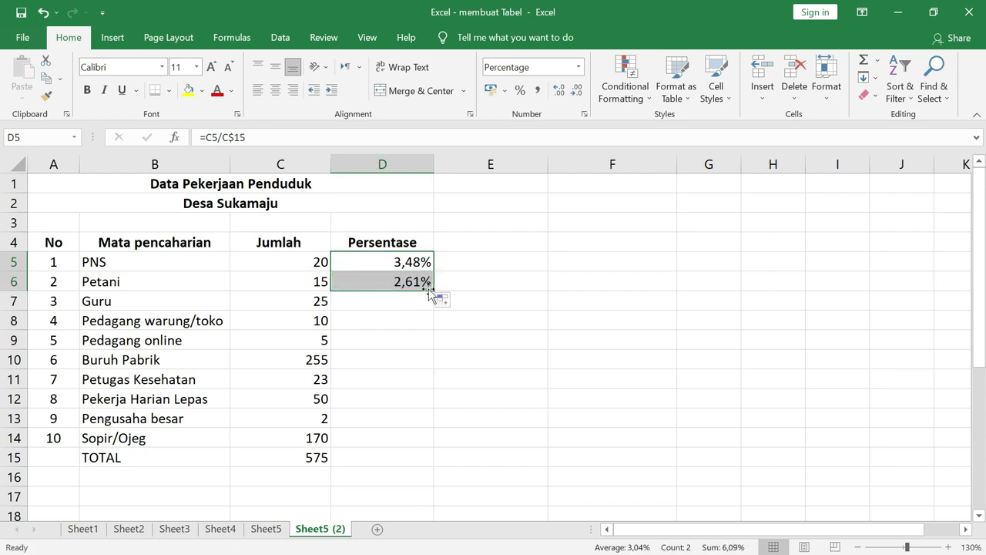
click(416, 282)
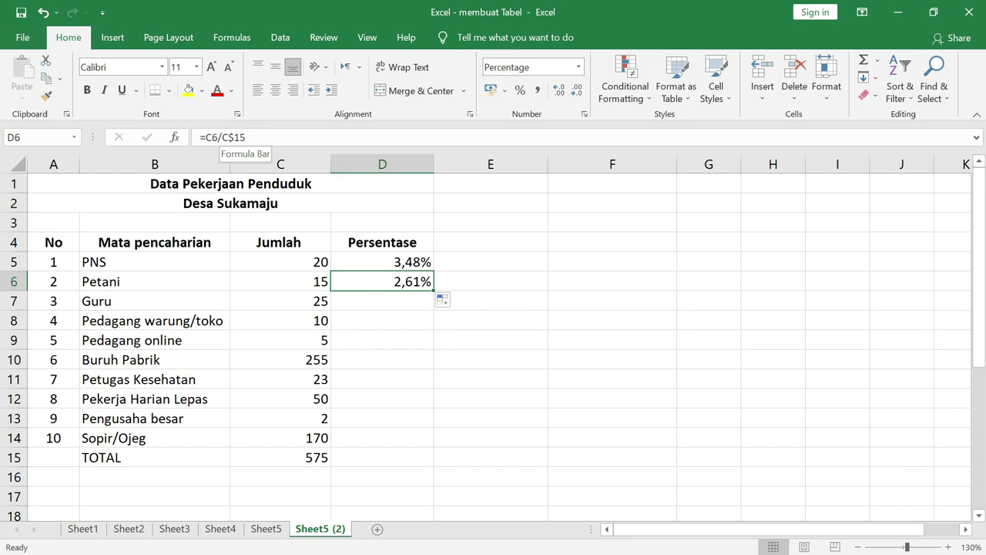
- Fill the percentage formula down from D6 through D14 for all ten occupations
click(383, 279)
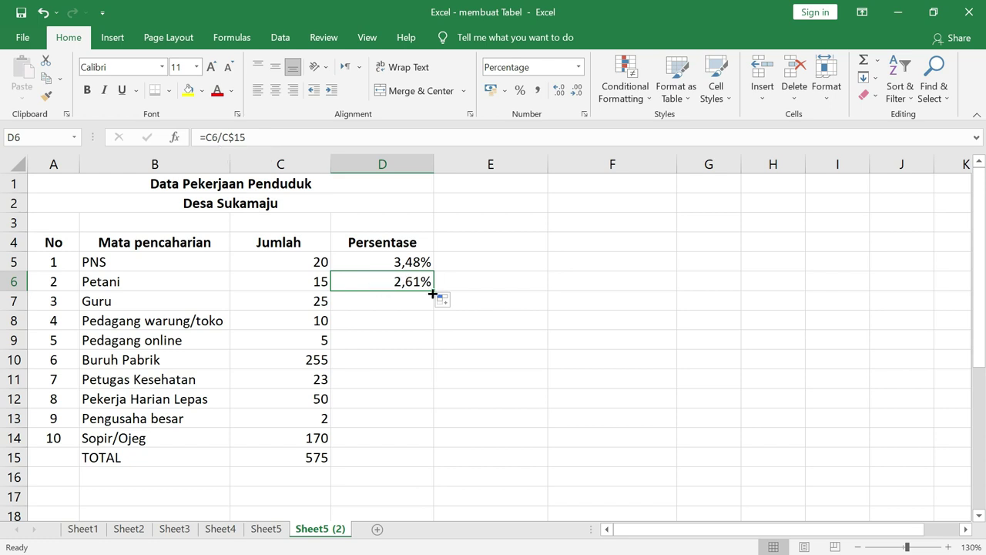
drag(435, 293, 409, 442)
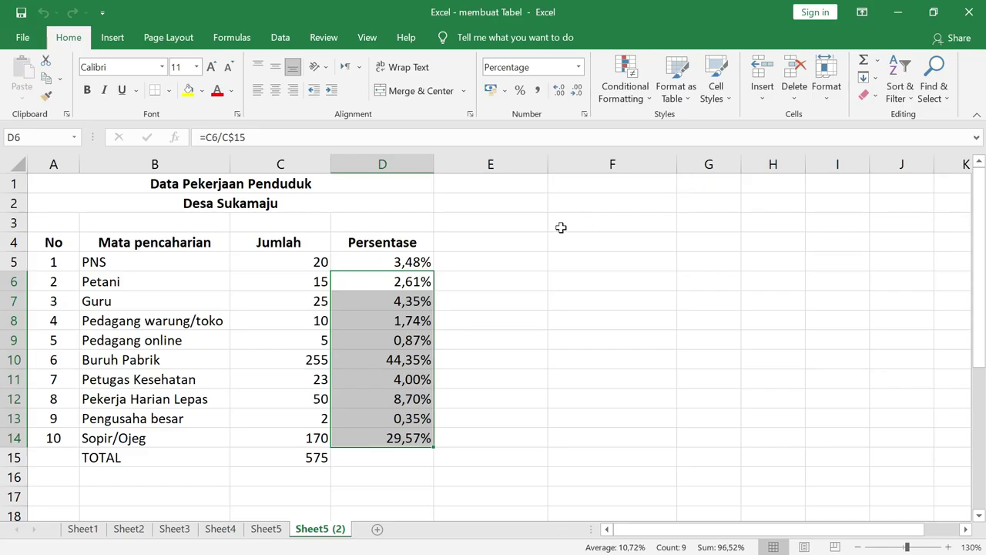
click(513, 373)
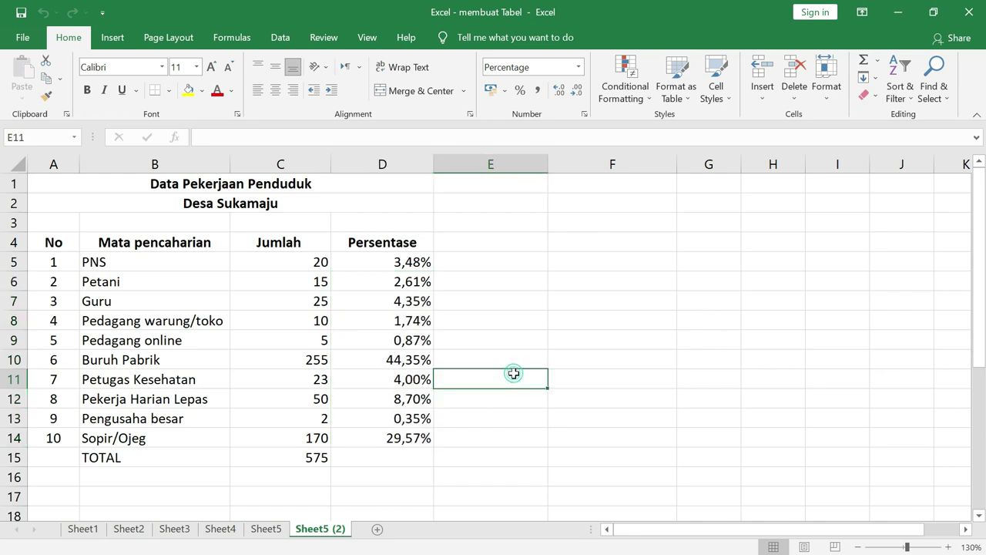
- Total the percentages in D15 with =SUM(D5:D14), giving 100,00%
click(386, 262)
drag(391, 279, 390, 455)
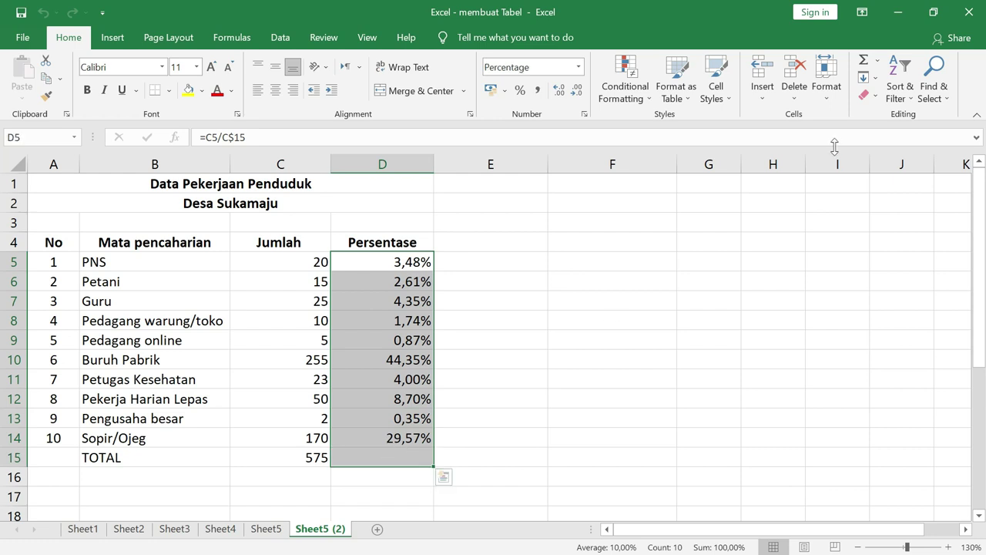
key(ctrl+d)
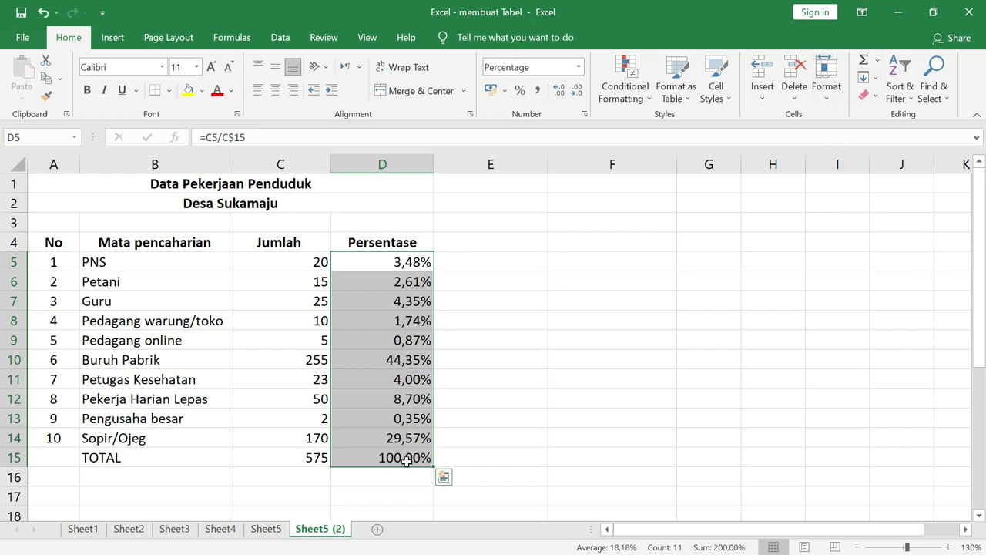
click(409, 458)
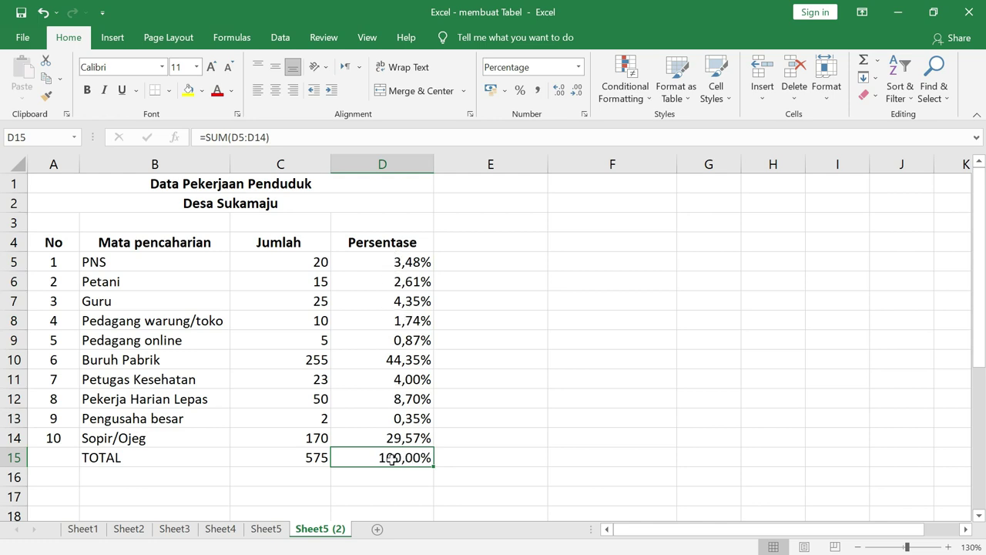
click(319, 456)
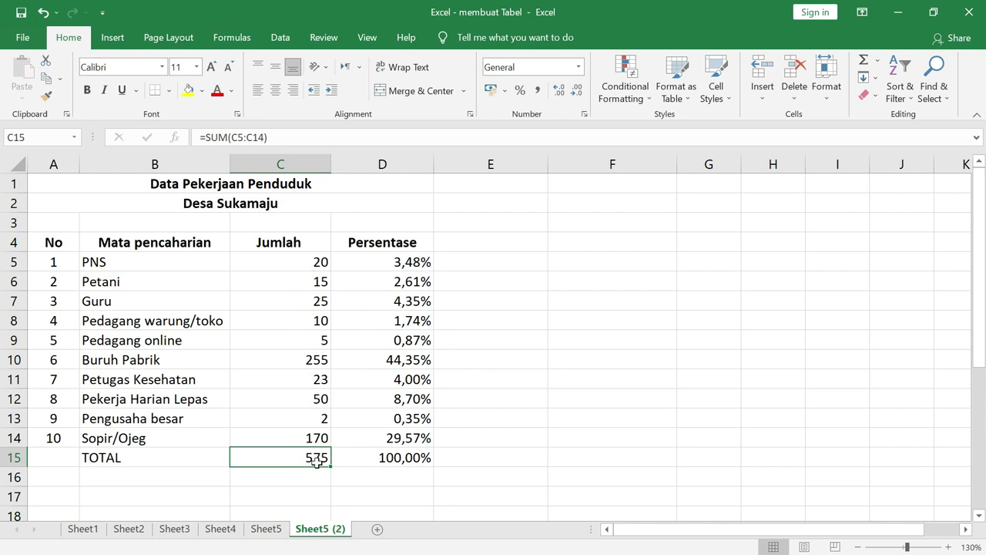
click(404, 458)
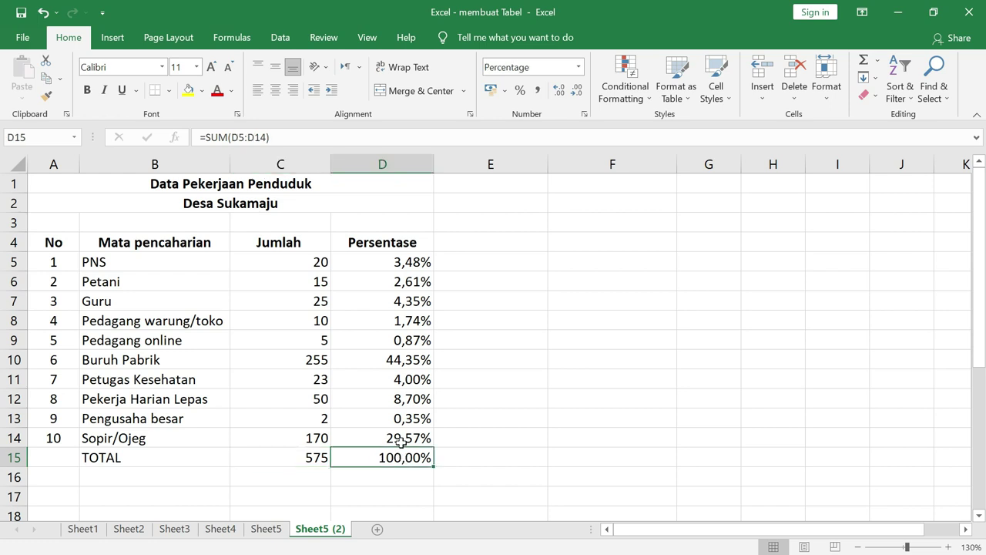
- Apply Comma Style to the Toko MAJU JAYA TERUS prices, e.g. 4.000.000
scroll(401, 439, down, 4)
scroll(398, 443, down, 2)
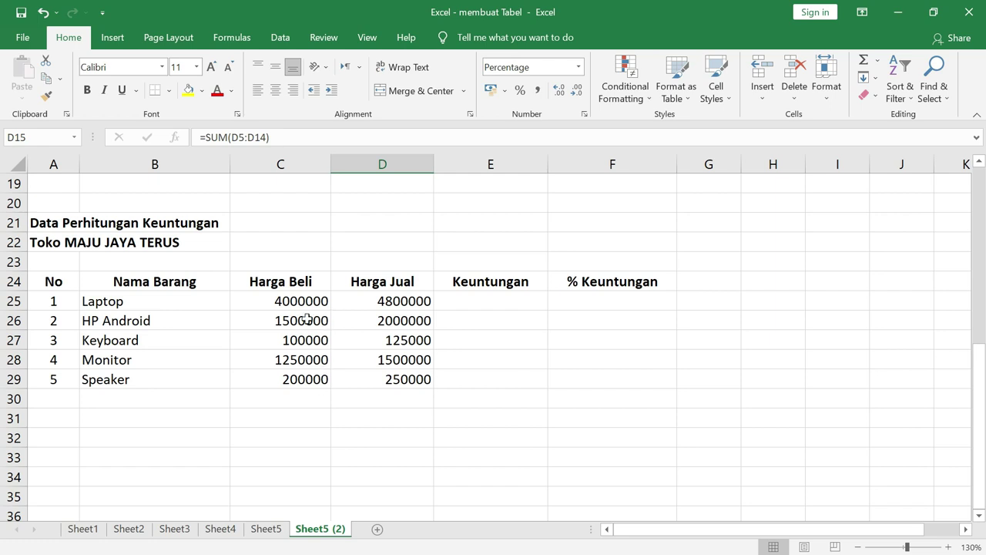
drag(302, 301, 654, 368)
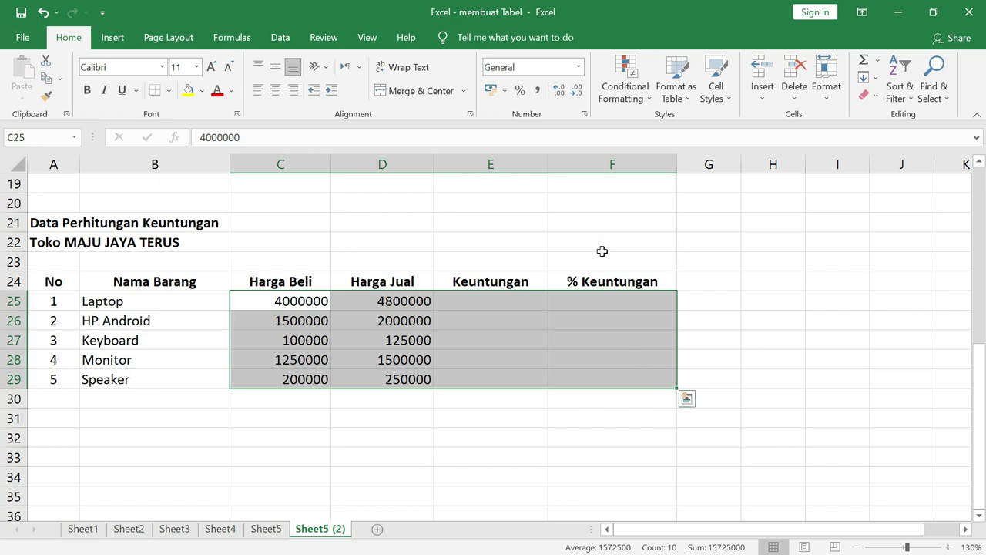
click(537, 93)
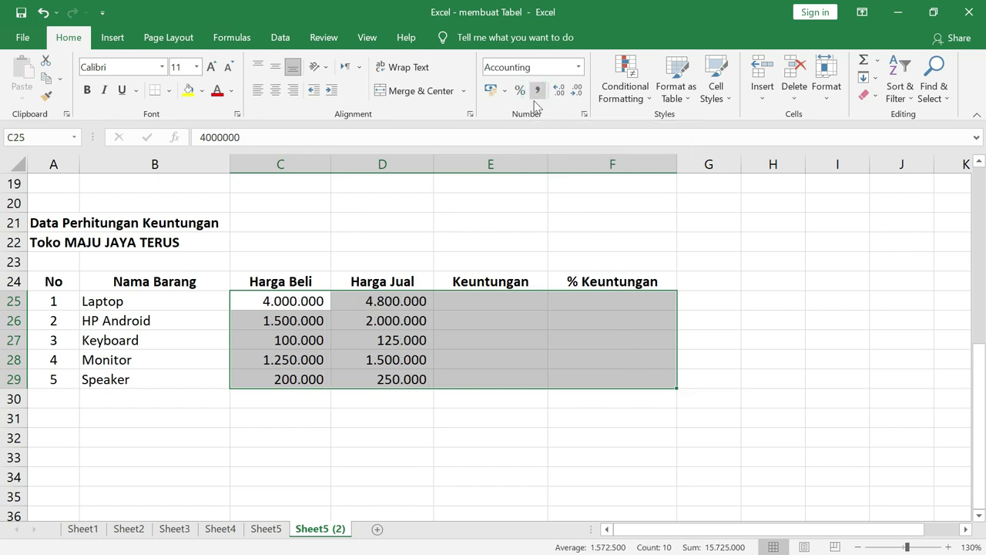
click(292, 303)
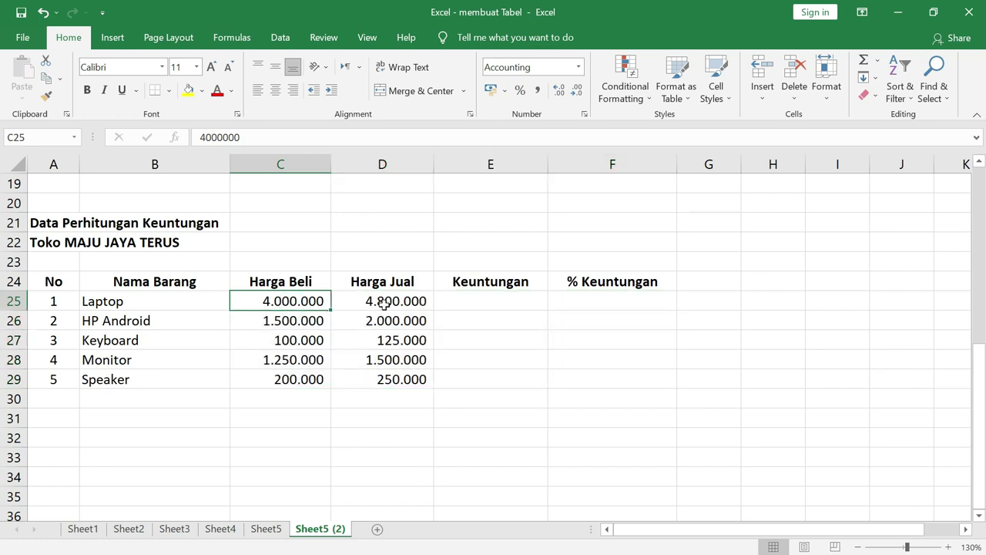
- Enter =D25-C25 in E25 for a Laptop profit of 800.000
click(384, 305)
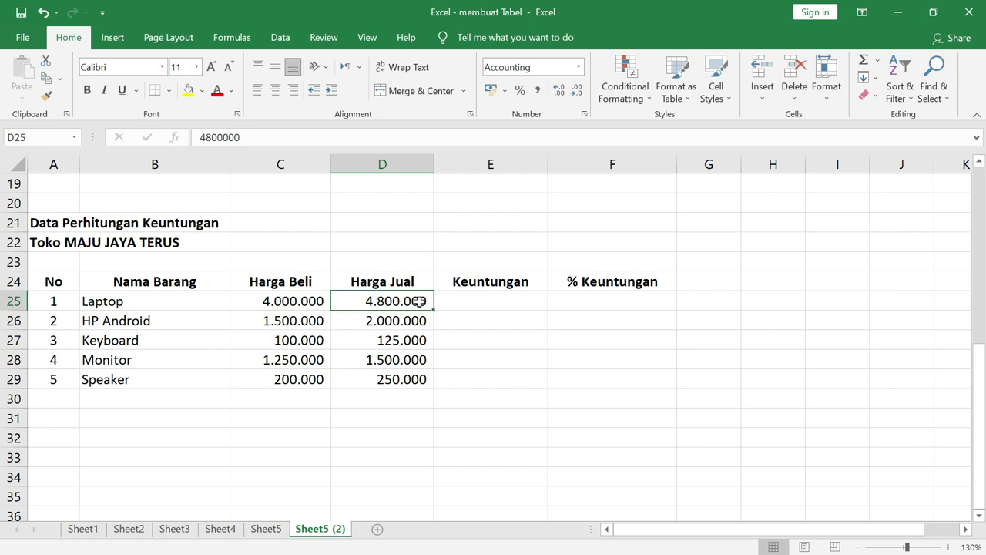
click(511, 304)
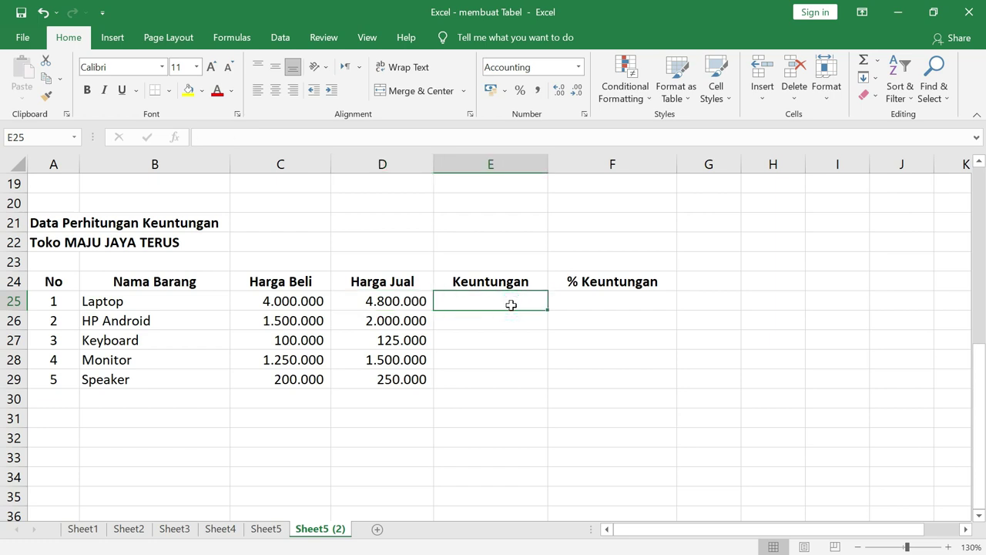
text(=)
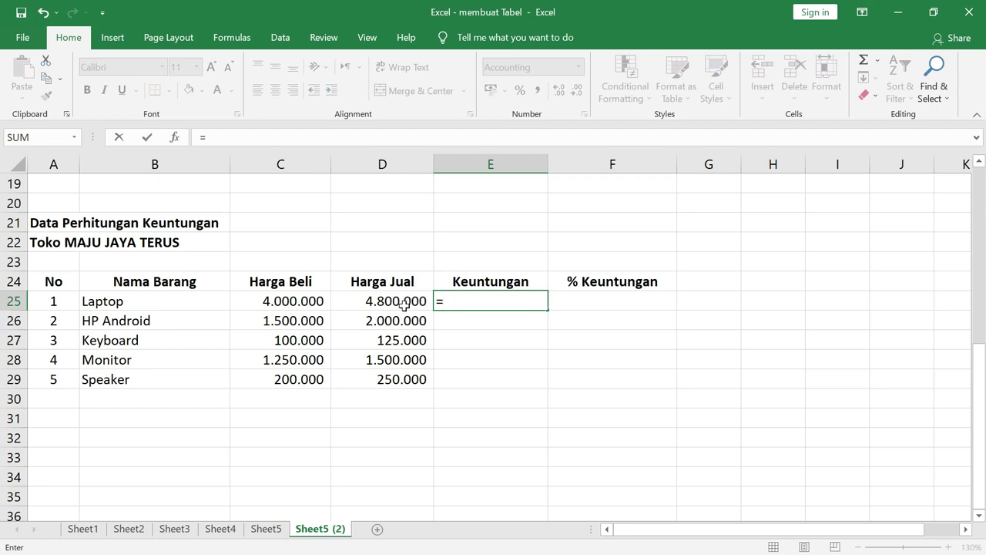
click(405, 303)
text(-)
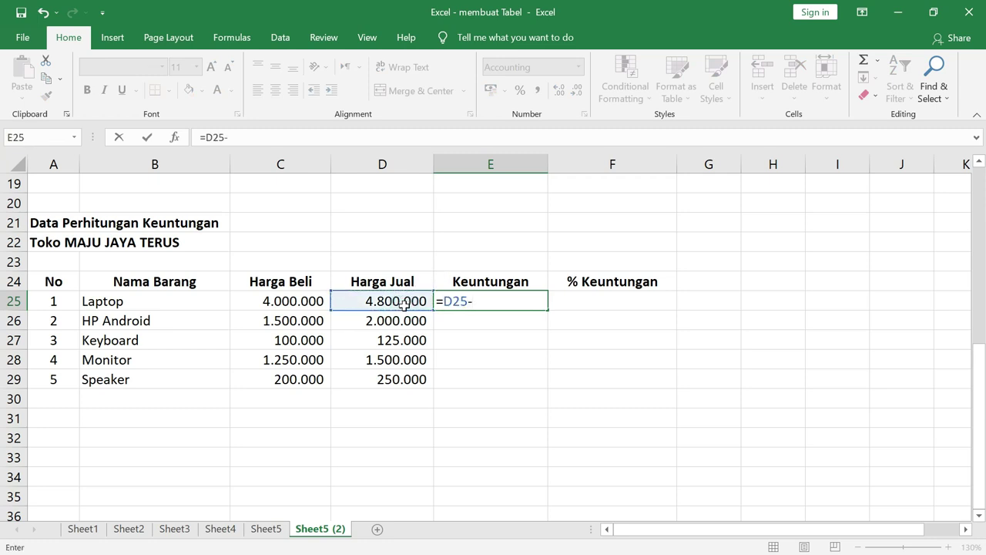
click(290, 303)
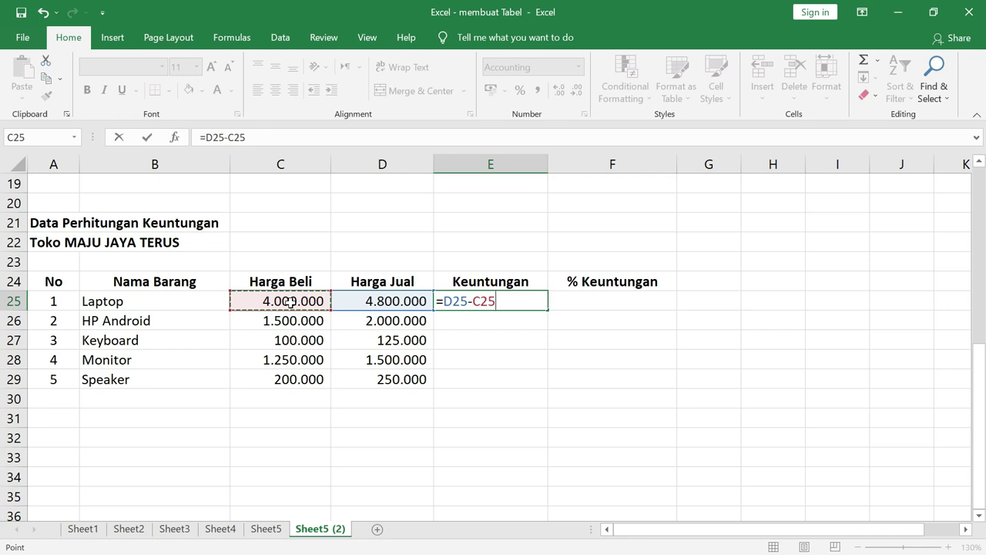
key(Return)
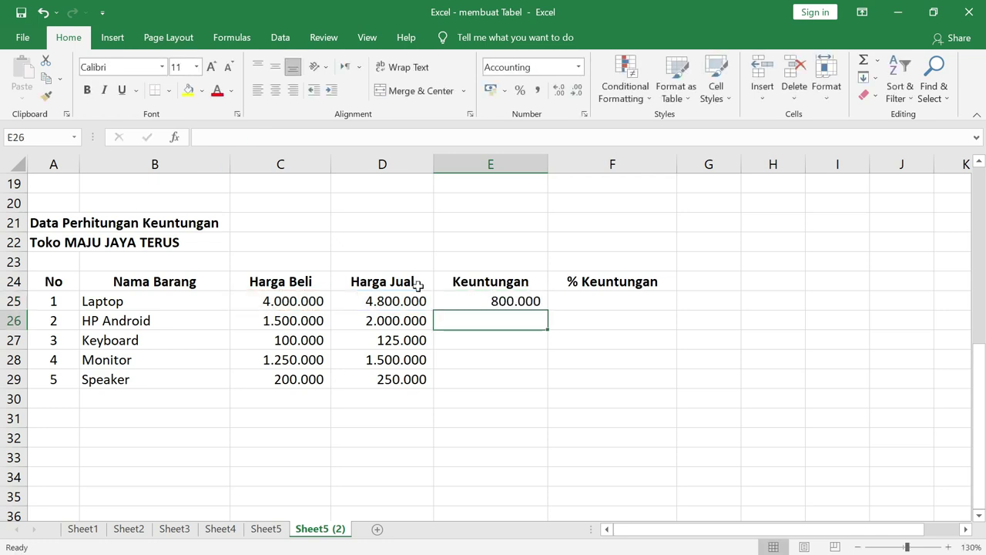
click(493, 300)
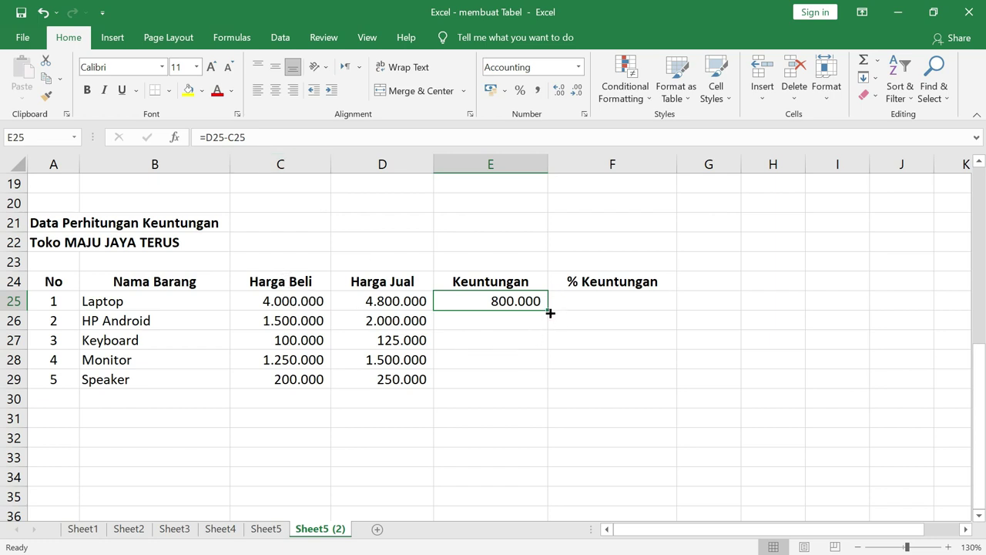
- Fill the profit formula down to E29, giving 500.000, 25.000, 250.000 and 50.000
drag(550, 312, 552, 372)
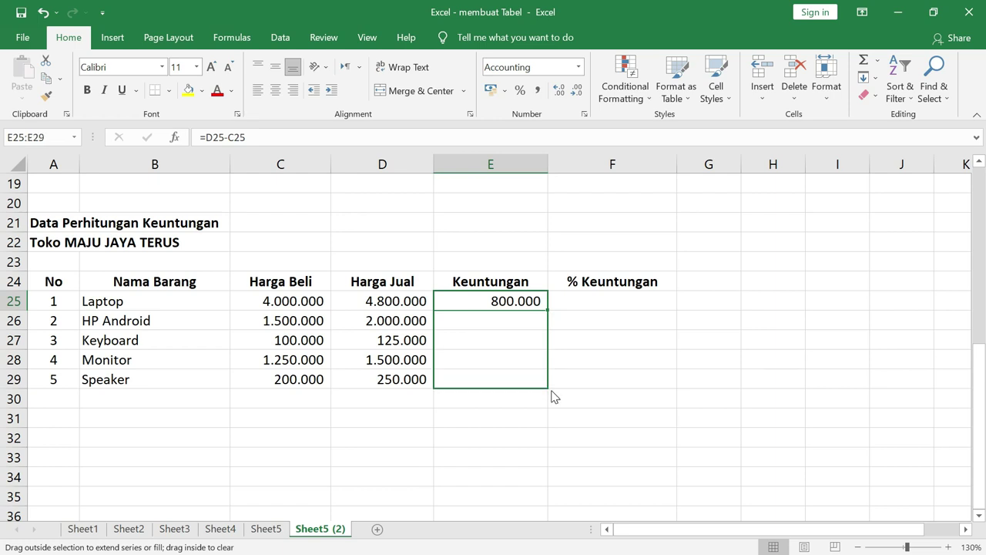
drag(553, 391, 550, 396)
click(510, 322)
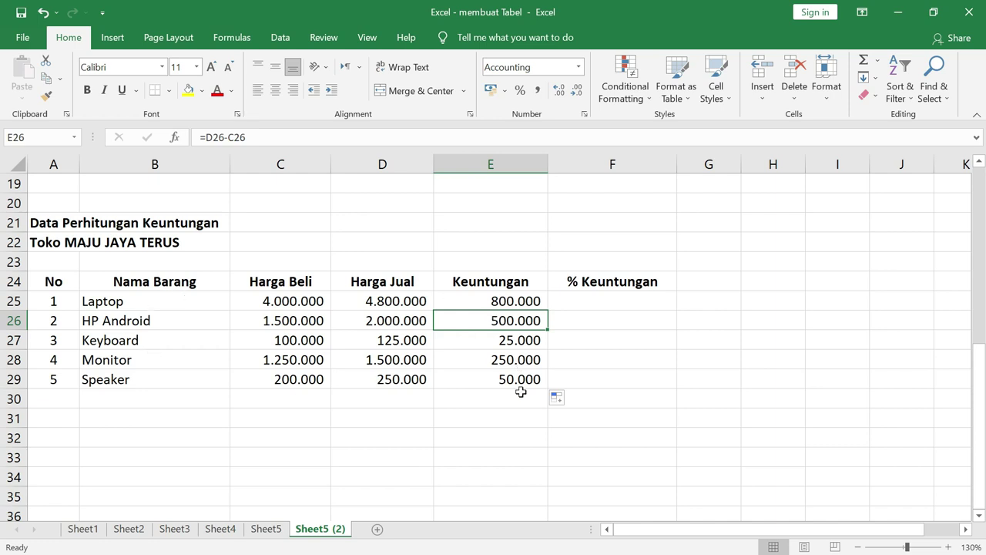
- Enter =E25/C25 in F25 for the Laptop's profit percentage, currently showing 0
click(605, 302)
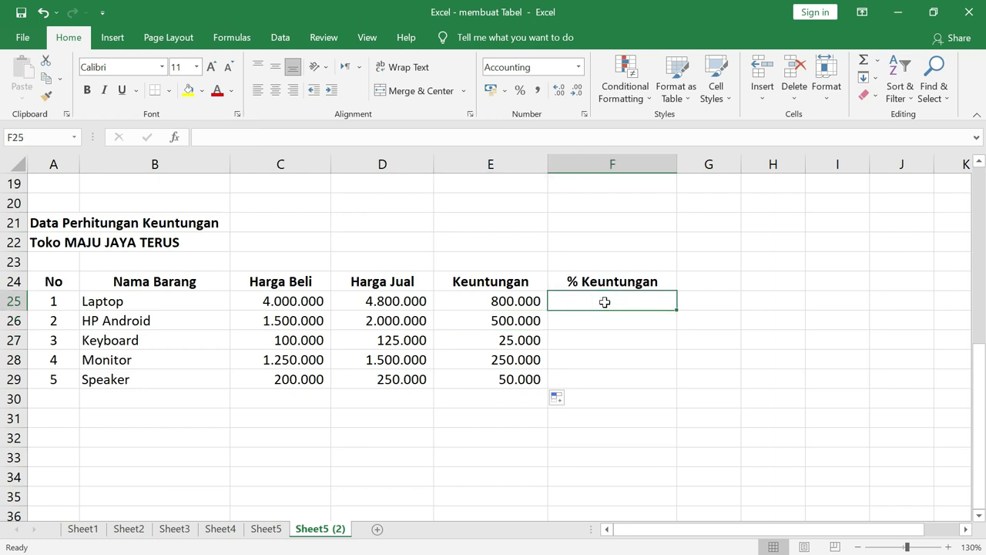
text(=)
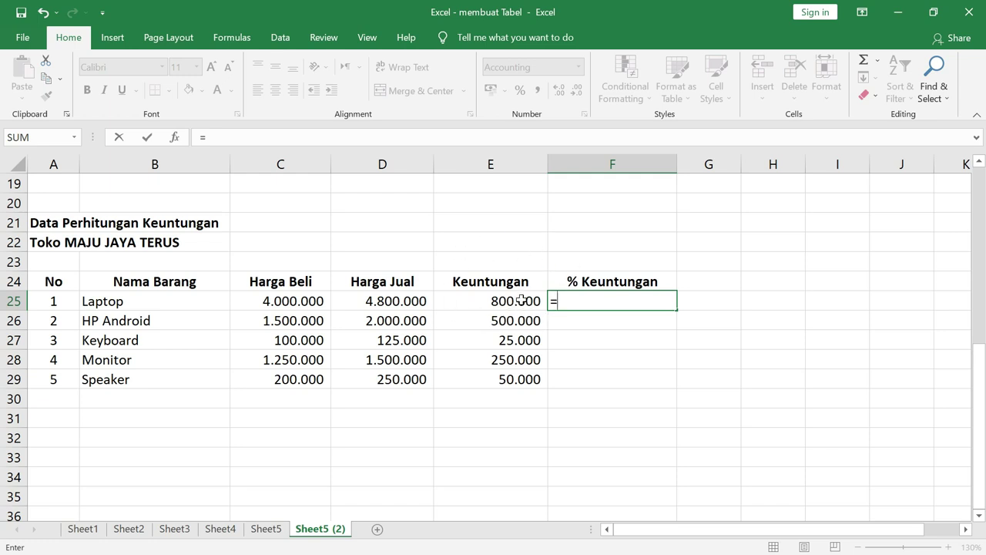
click(521, 301)
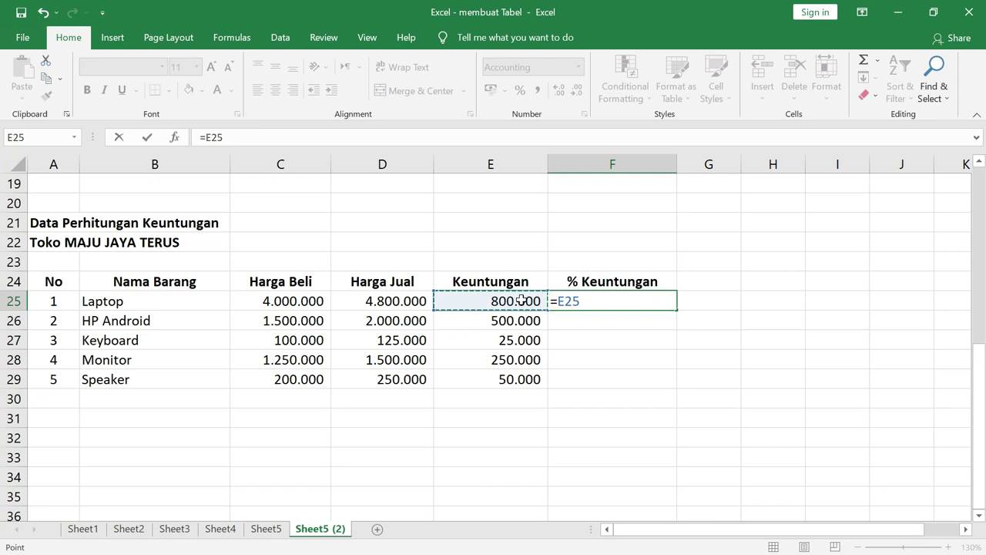
text(/)
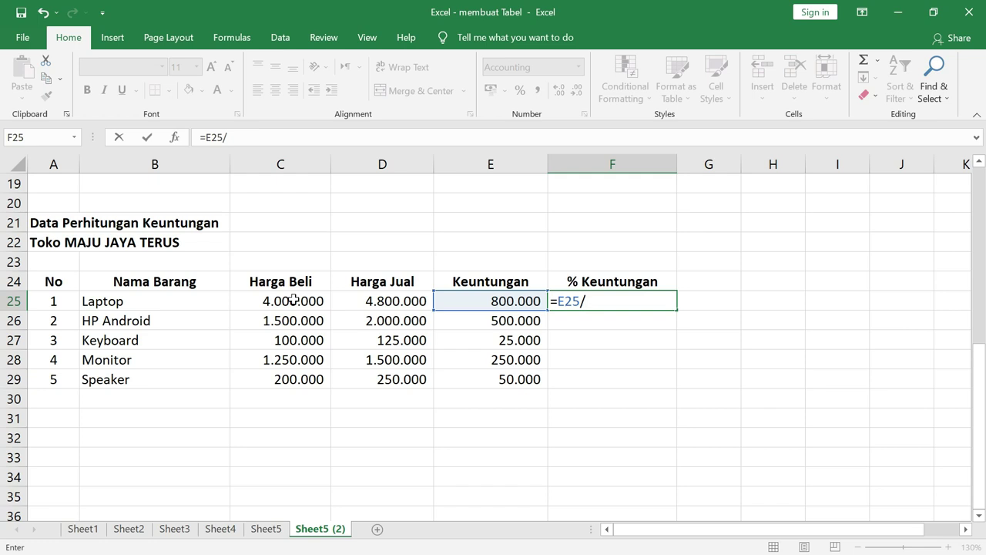
click(293, 301)
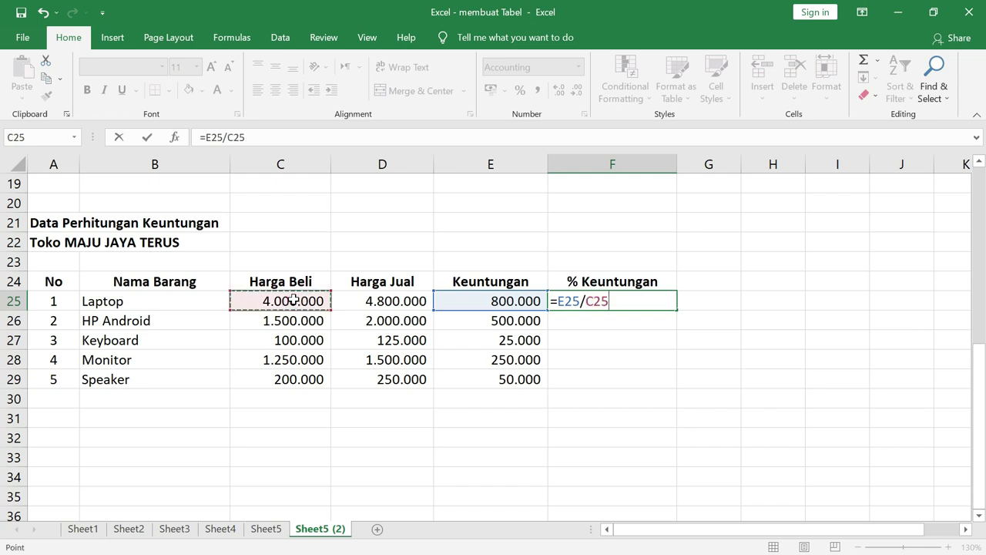
key(Return)
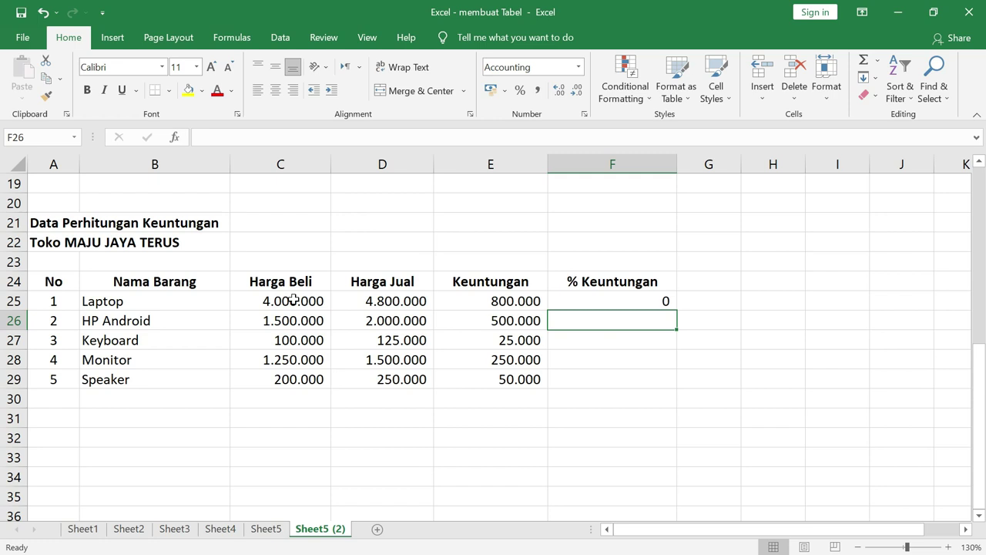
click(605, 302)
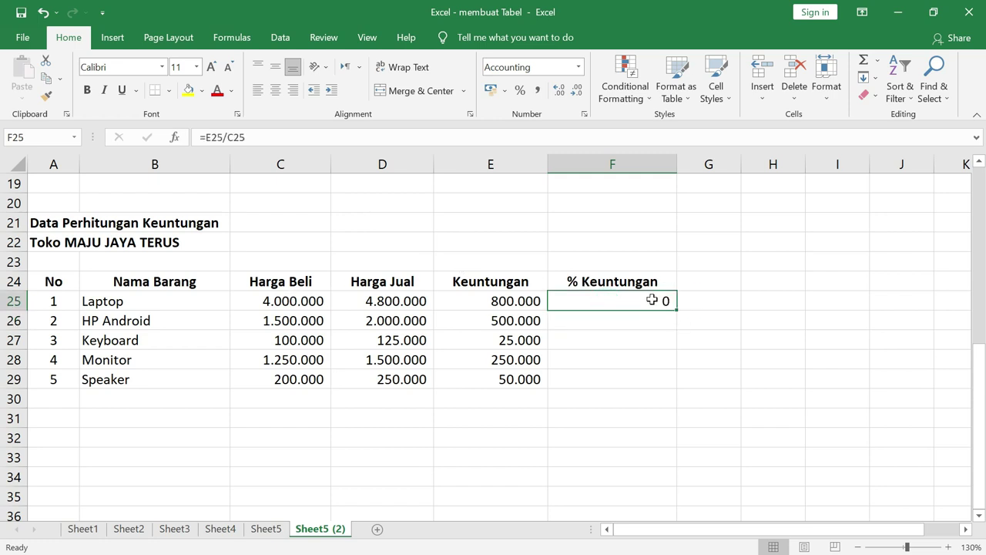
- Apply Percent Style to F25 so the Laptop's profit share reads 20%
click(521, 93)
click(521, 91)
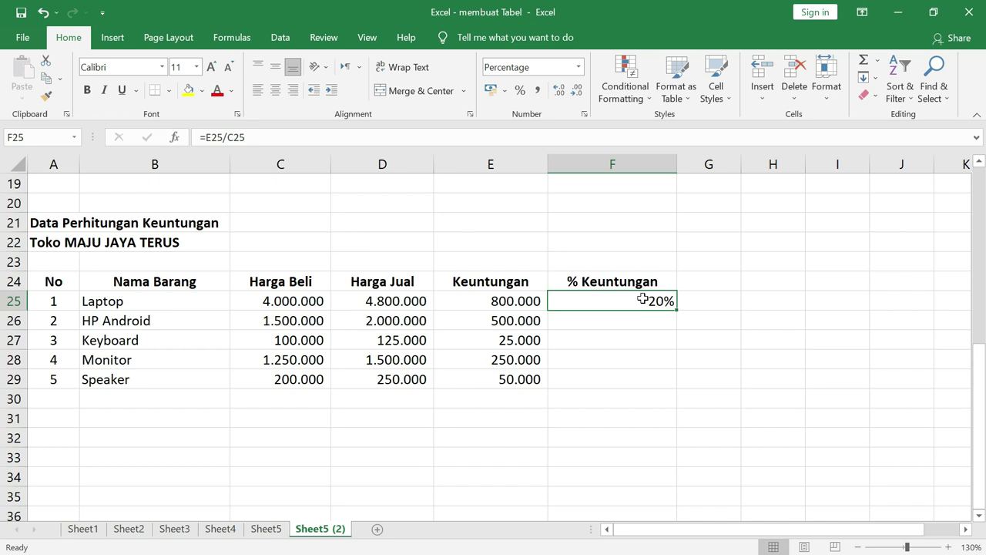
click(518, 304)
click(282, 304)
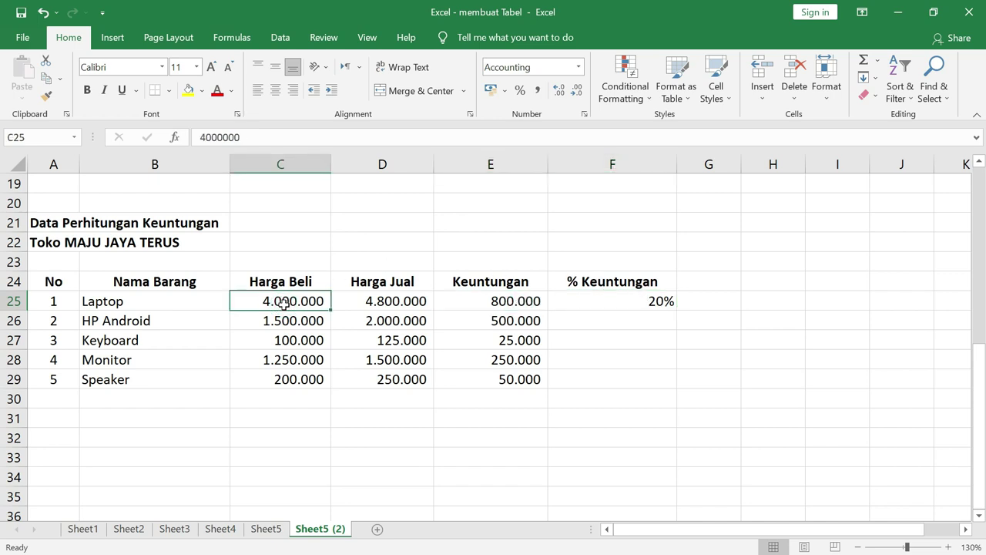
click(667, 304)
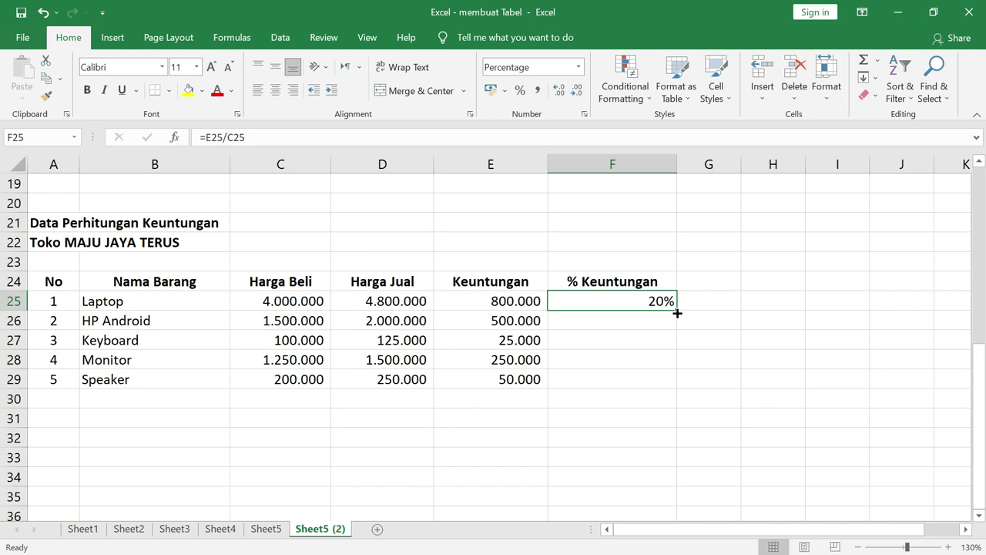
- Fill F25's percentage formula down to F29, giving 33%, 25%, 20% and 25%, and verify it
drag(677, 311, 675, 385)
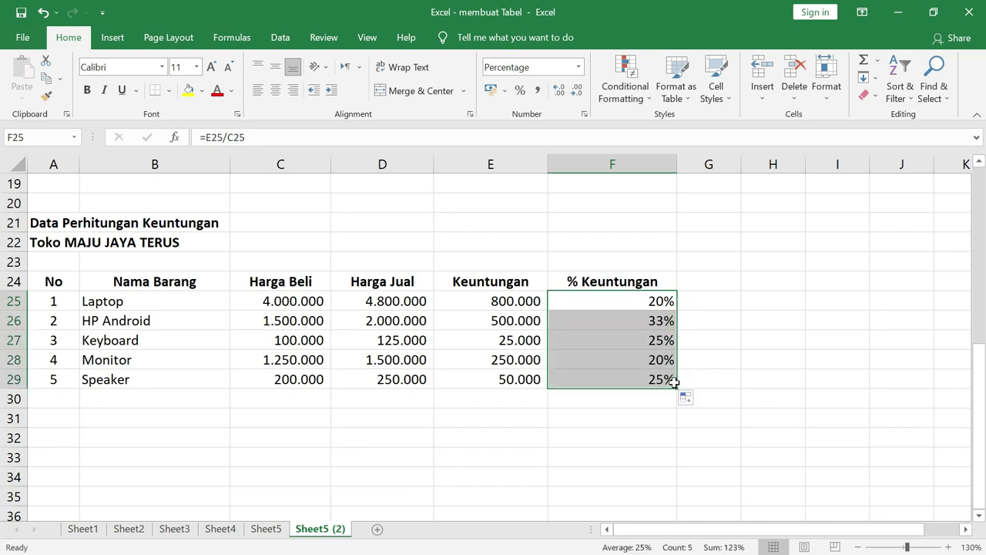
click(653, 320)
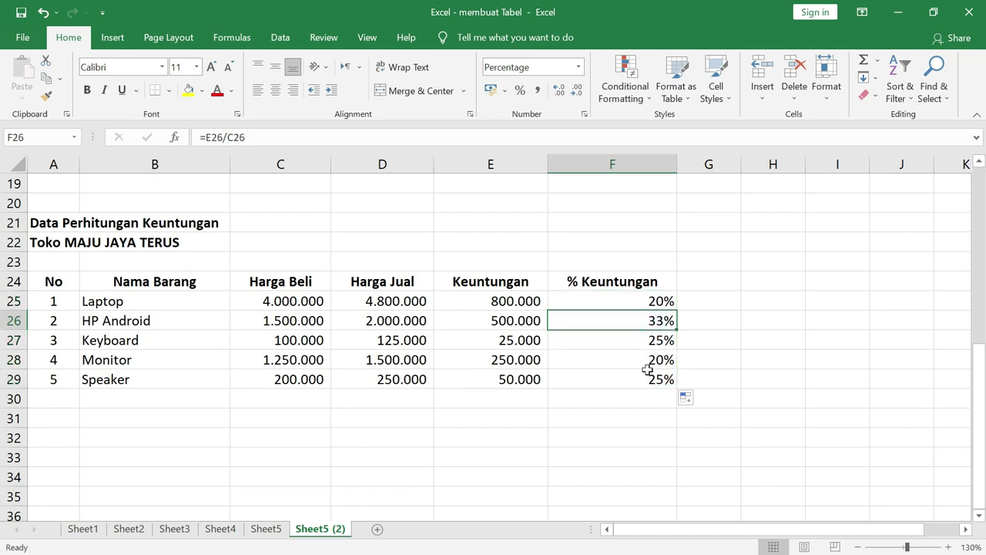
click(291, 320)
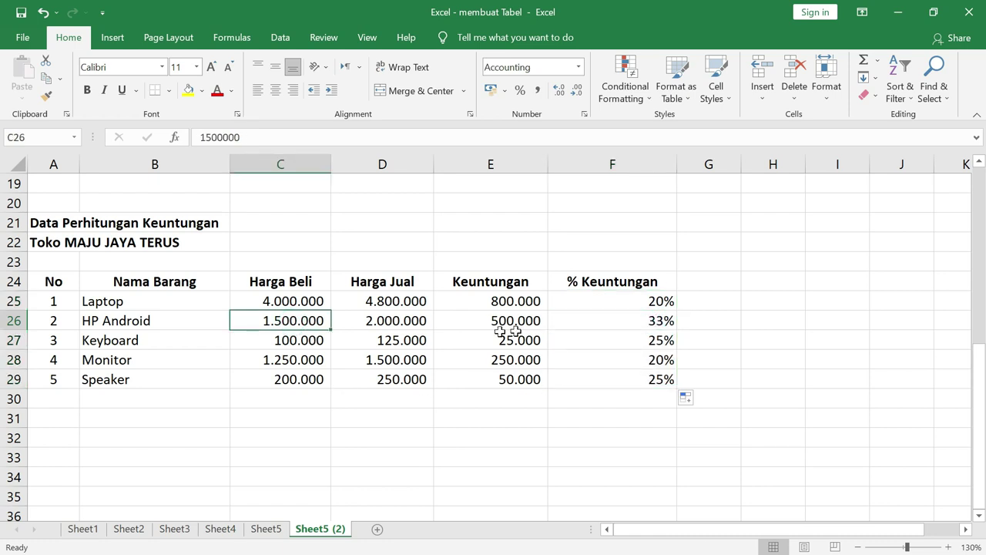
click(524, 319)
click(655, 325)
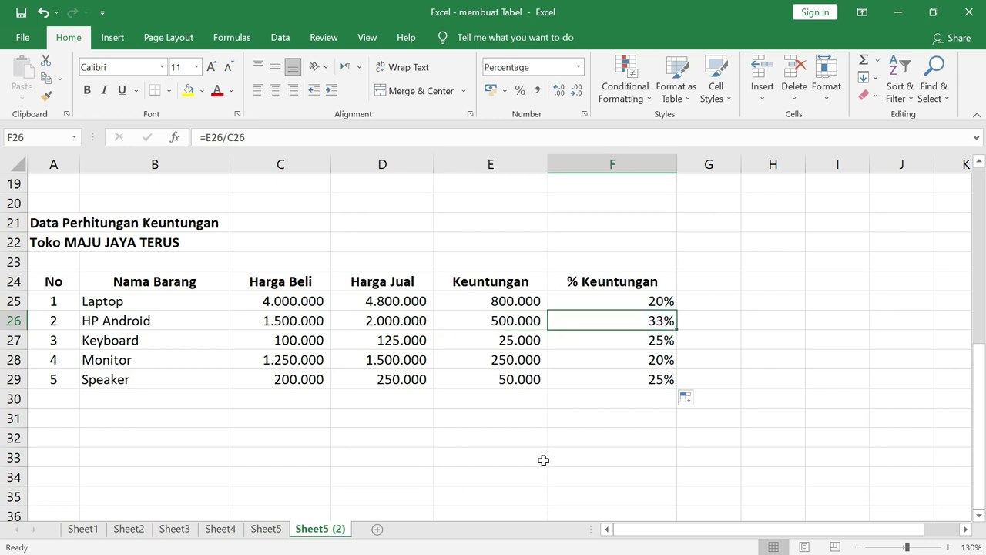
click(214, 346)
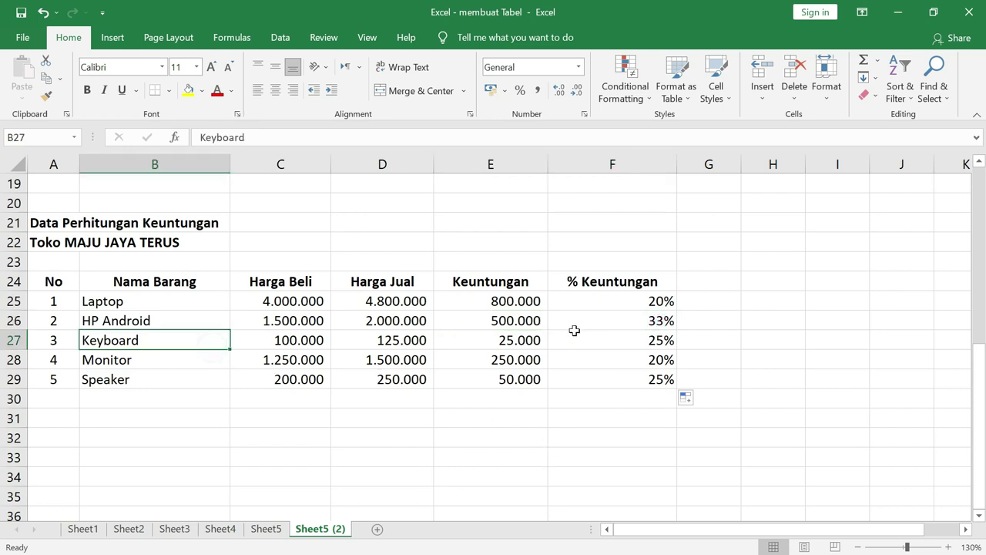
click(509, 340)
click(661, 340)
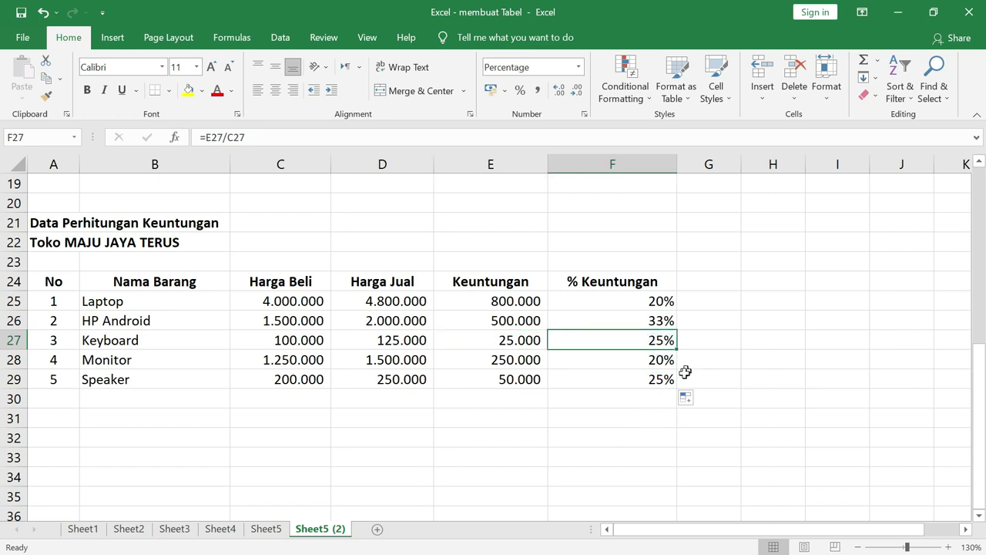
click(667, 381)
key(ctrl+Down)
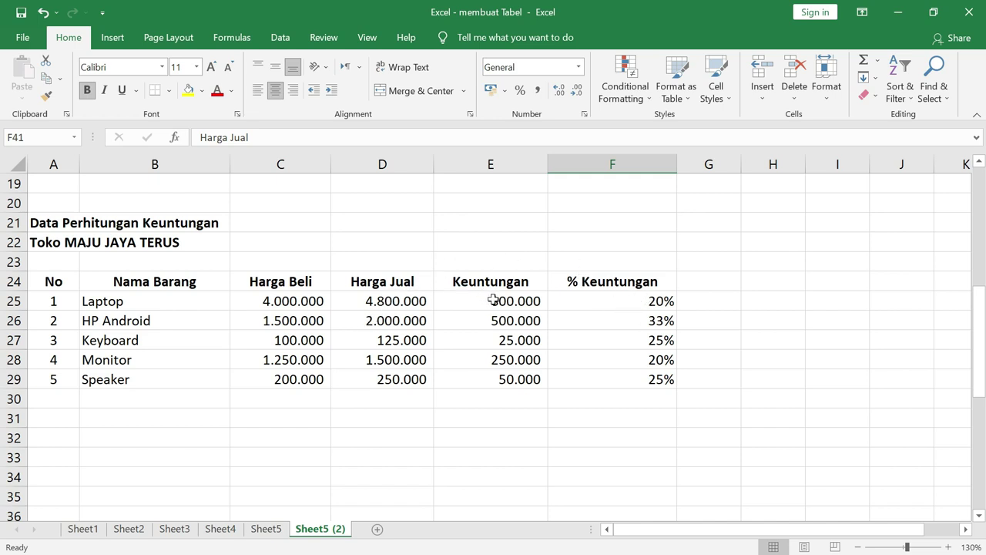
- Scroll down to the Data Perhitungan Keuntungan table and select the Laptop's 25% rate in D42
scroll(493, 300, down, 3)
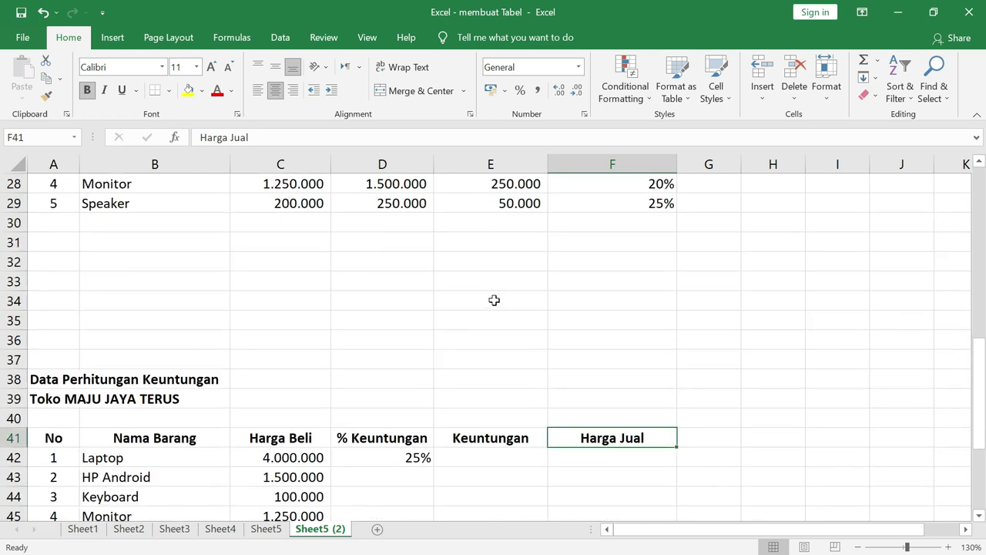
scroll(493, 301, down, 2)
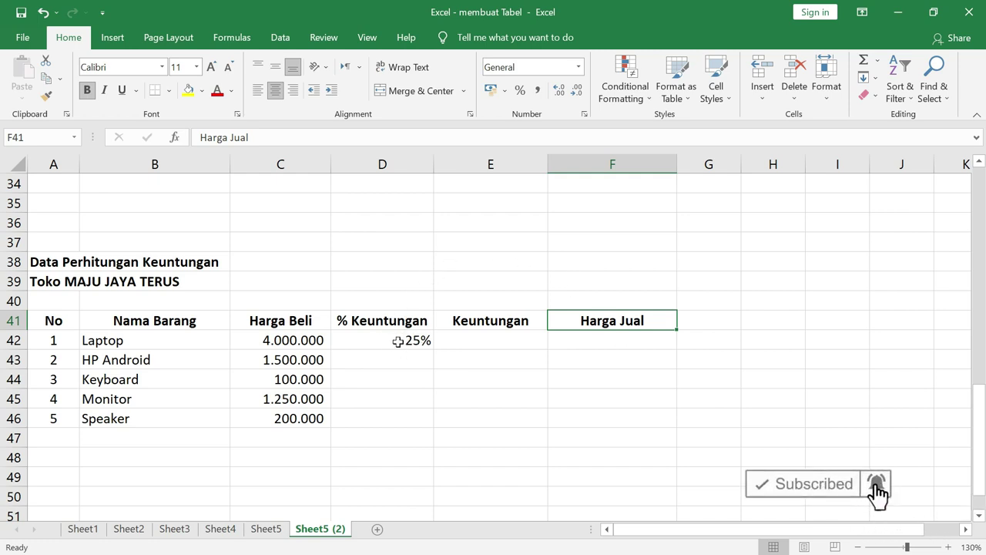
click(397, 341)
scroll(488, 367, up, 1)
scroll(488, 368, up, 3)
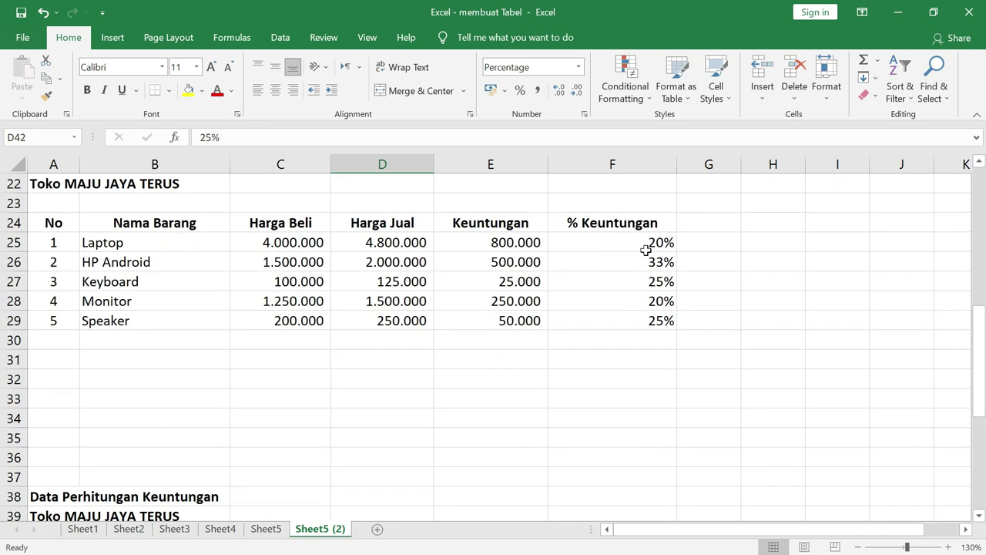
scroll(523, 345, down, 4)
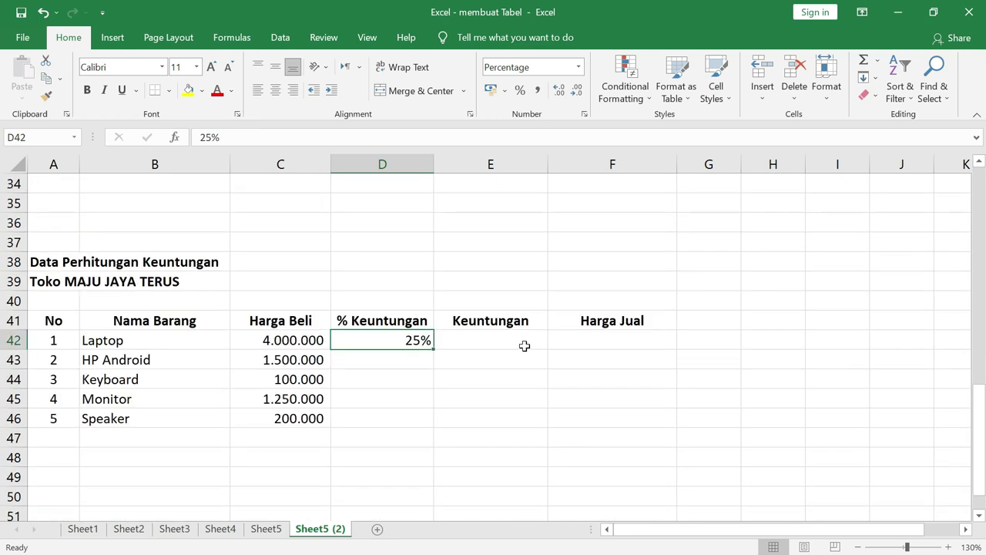
scroll(523, 346, down, 1)
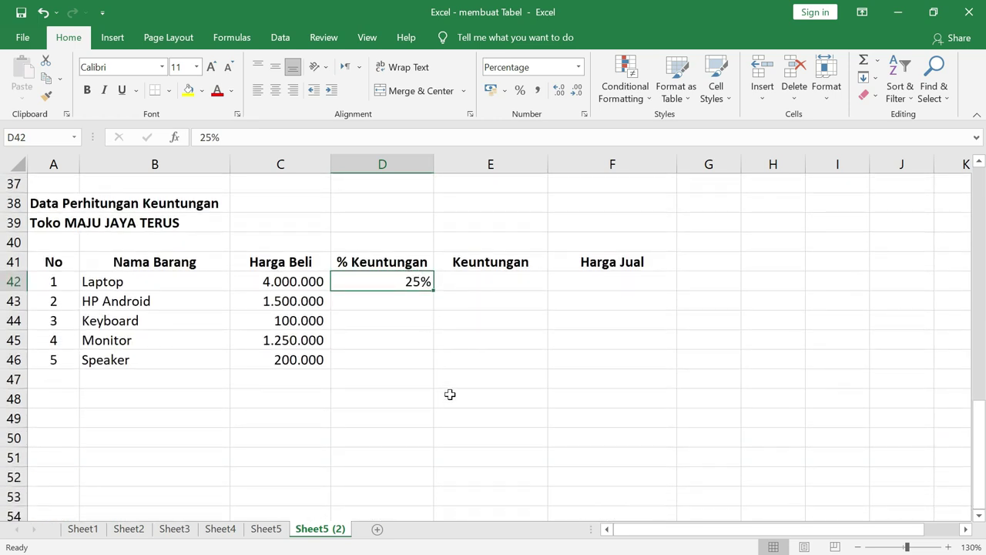
click(406, 281)
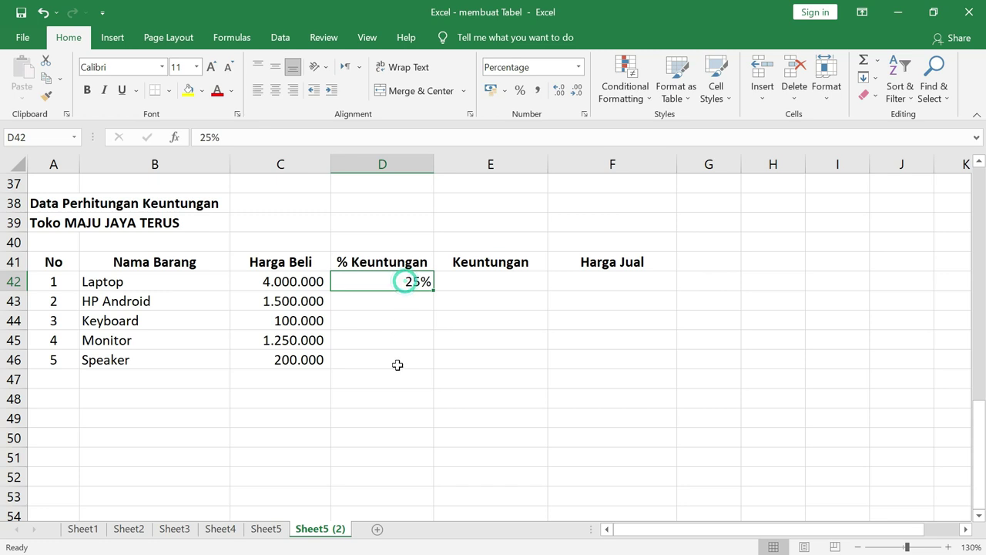
- Enter =C42*D42 in E42 so the Laptop's Keuntungan shows 1.000.000
click(498, 280)
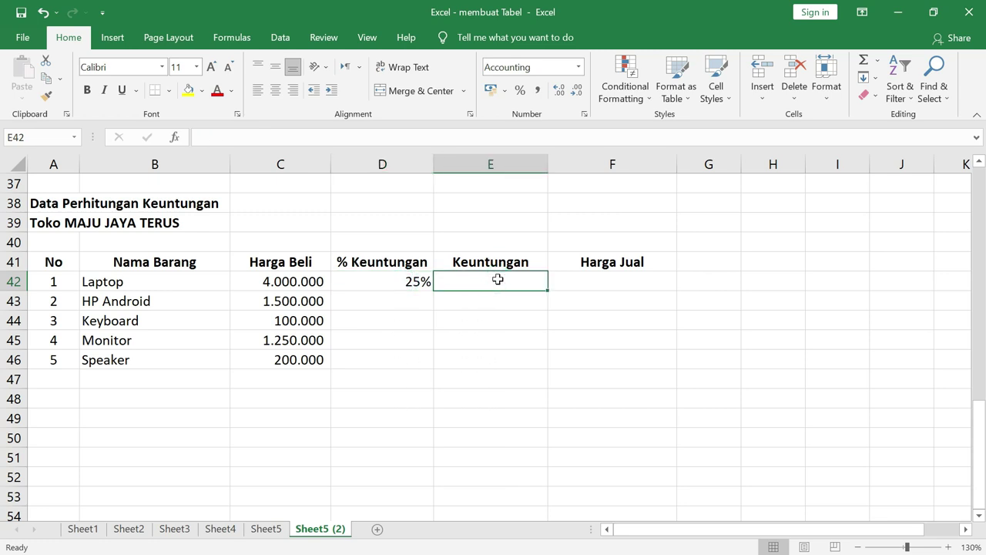
text(=)
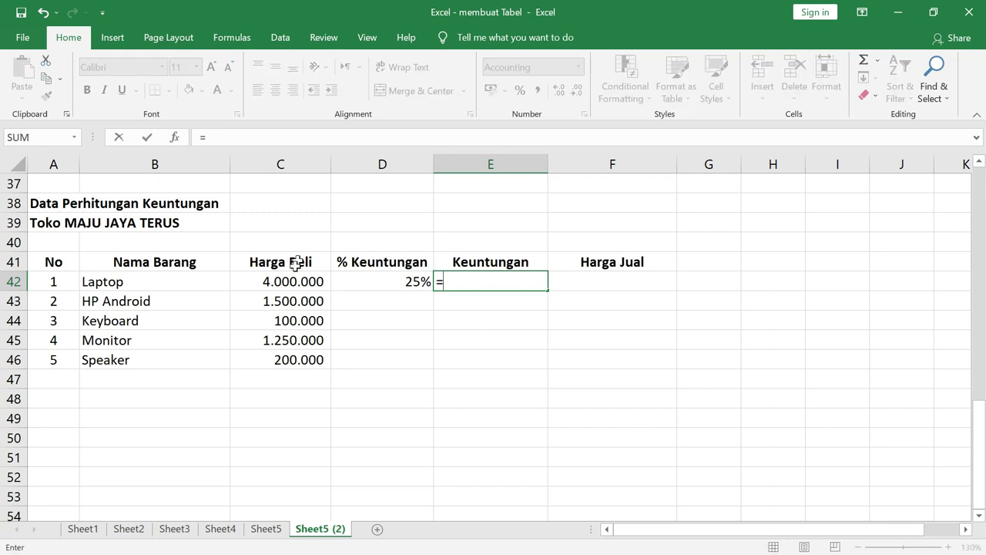
click(299, 284)
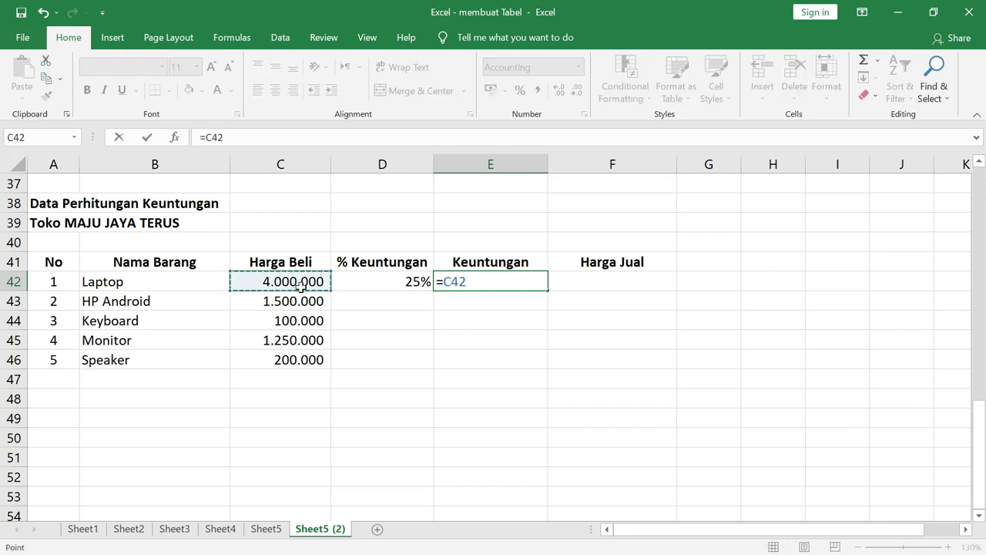
text(*)
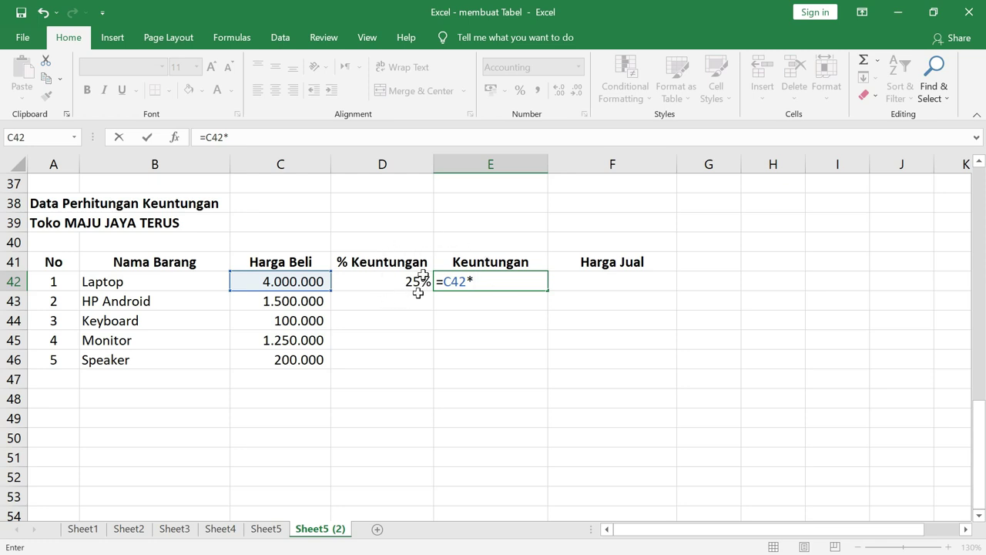
click(394, 285)
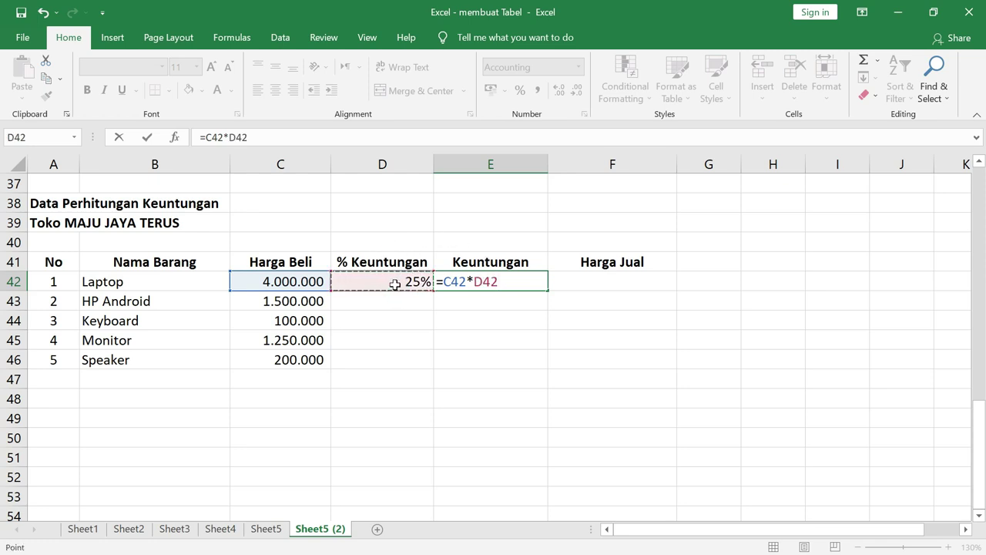
key(Return)
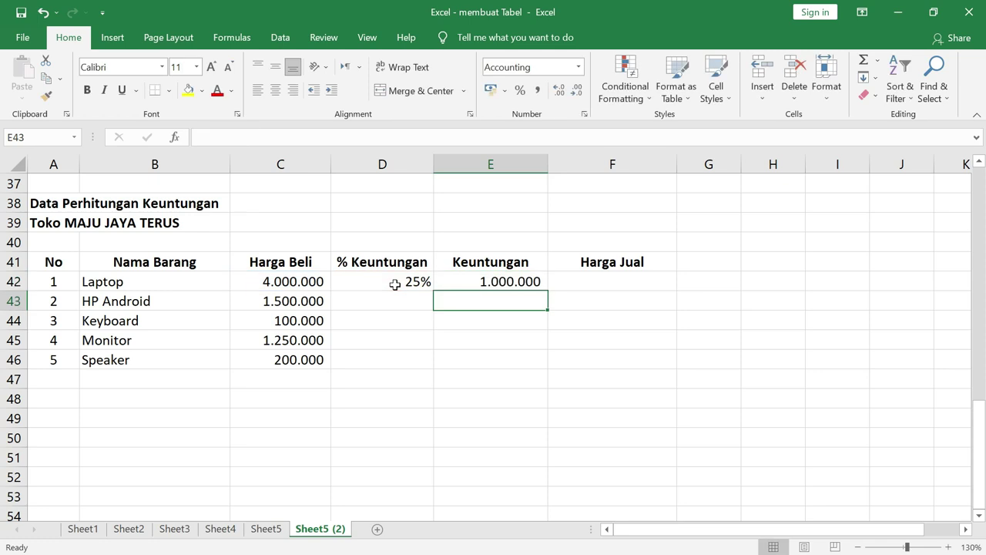
click(513, 284)
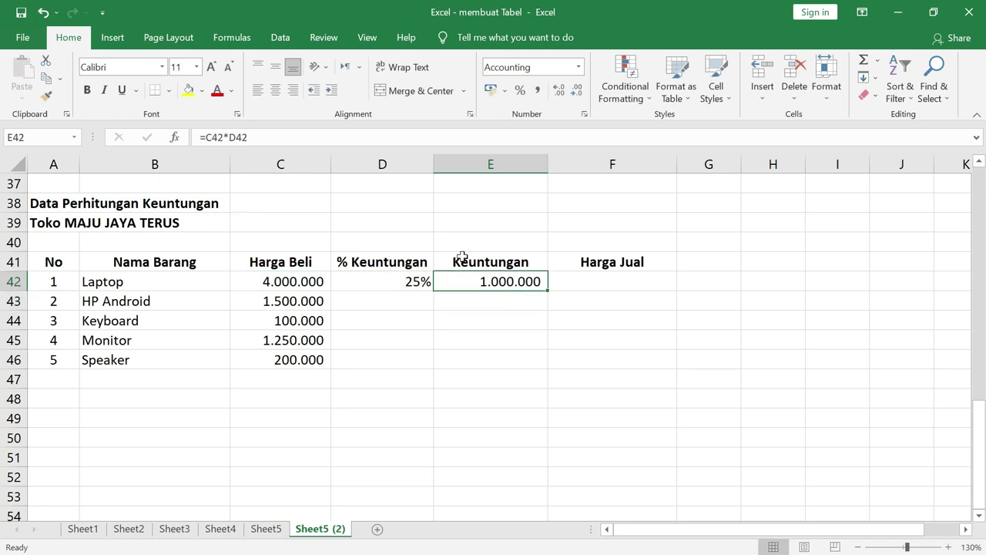
click(409, 282)
click(516, 288)
click(634, 281)
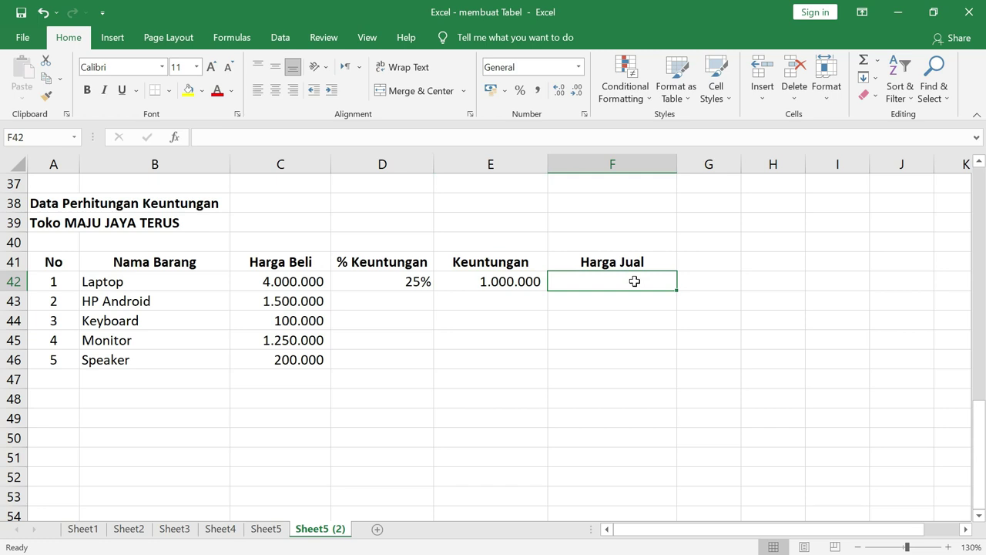
- Enter =C42+E42 in F42, giving the Laptop's Harga Jual of 5.000.000
text(=)
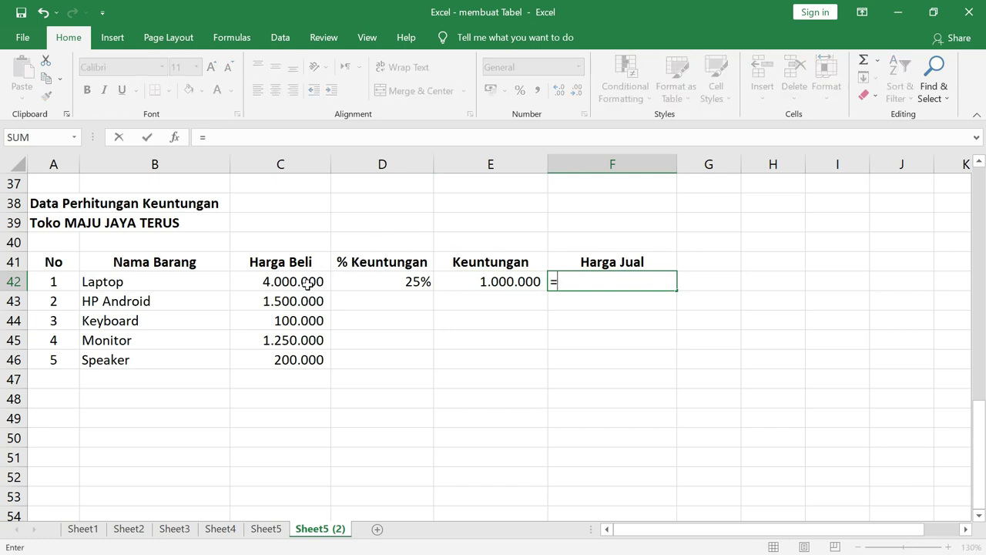
click(307, 283)
text(+)
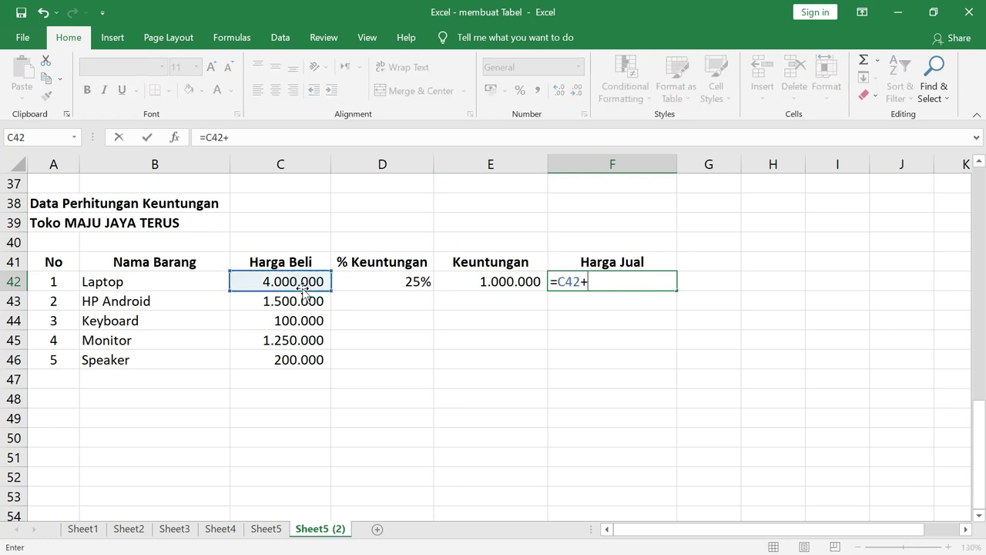
click(500, 283)
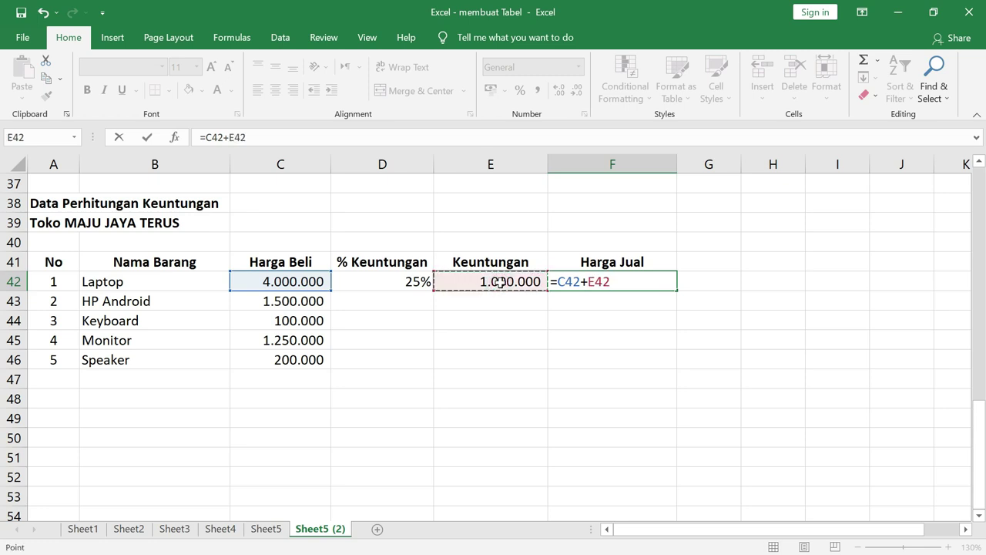
key(Return)
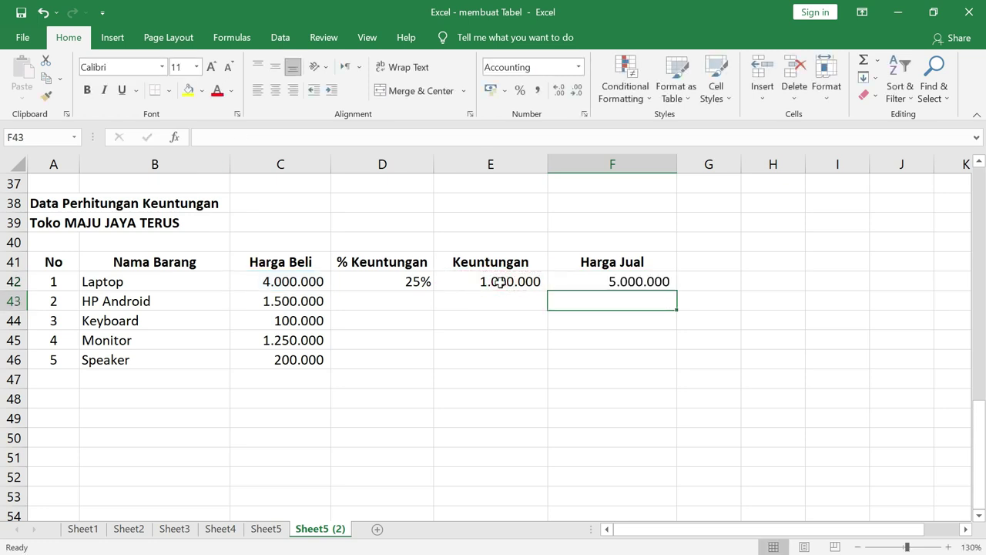
click(627, 281)
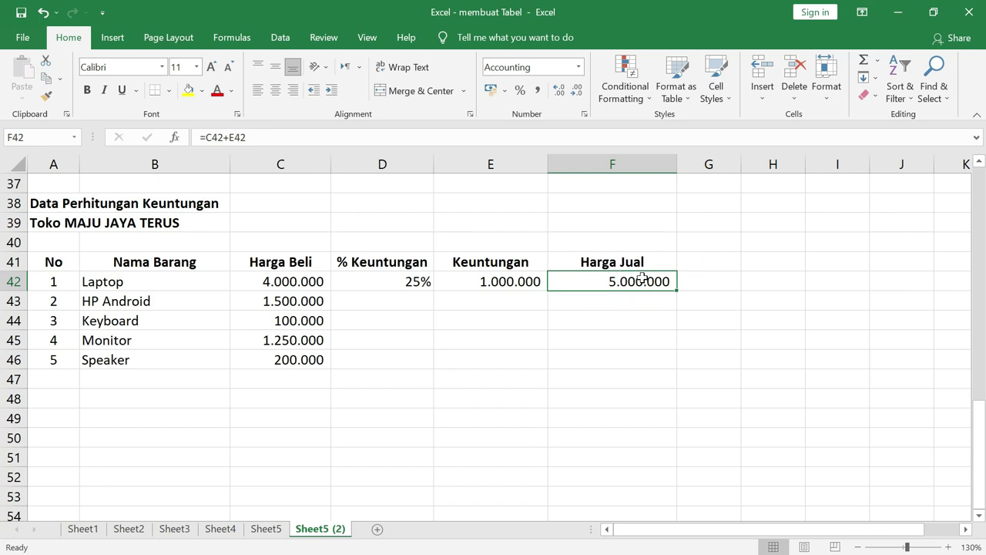
click(408, 283)
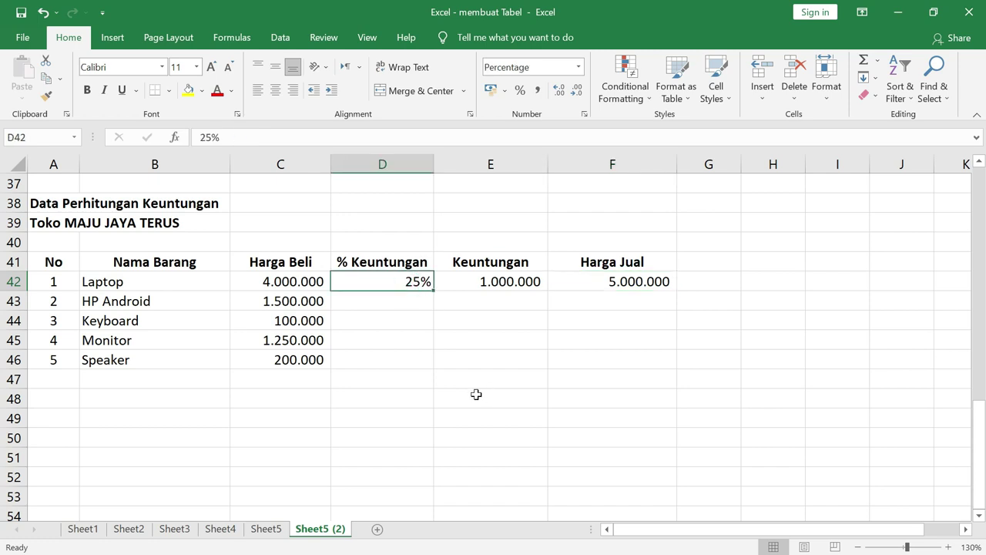
- Enter 30% as % Keuntungan for HP Android and Keyboard in D43 and D44
scroll(642, 337, up, 4)
scroll(640, 337, up, 1)
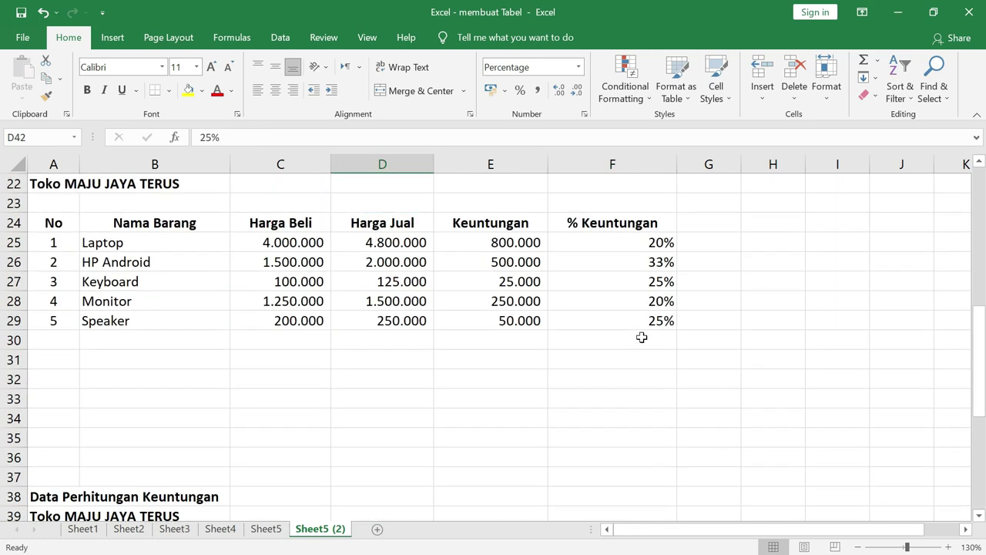
click(660, 261)
scroll(539, 400, down, 3)
scroll(539, 401, down, 2)
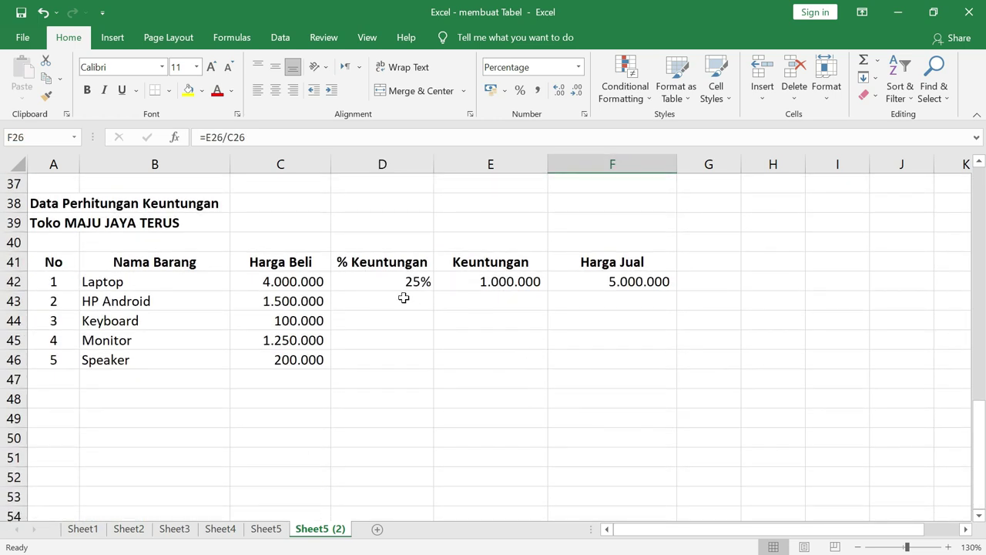
click(403, 298)
text(30)
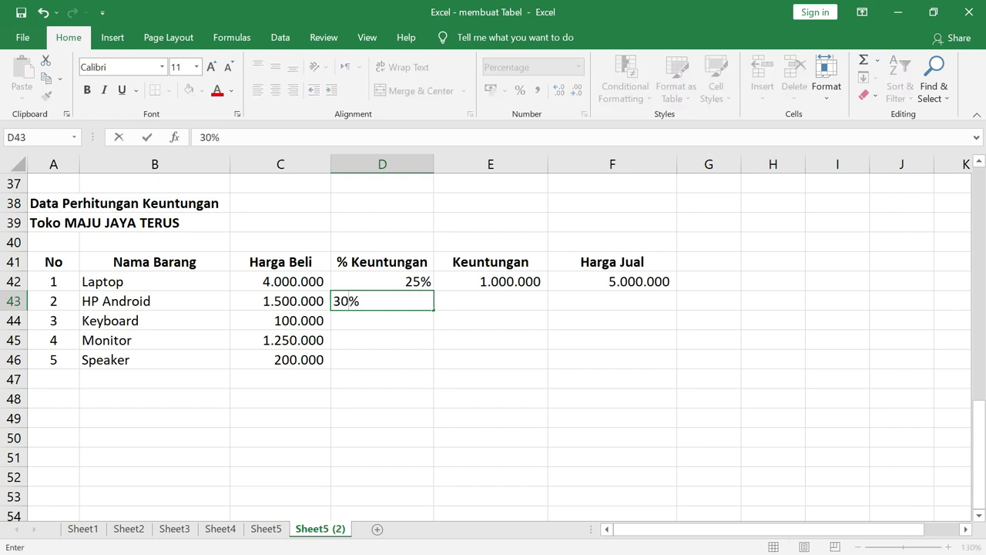
key(Return)
scroll(534, 440, up, 3)
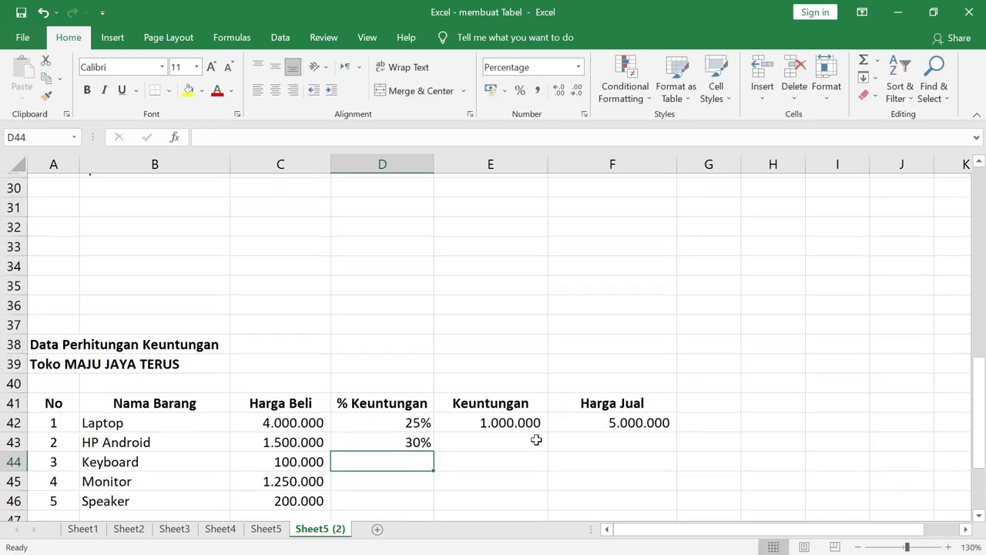
scroll(535, 440, up, 2)
scroll(674, 285, up, 1)
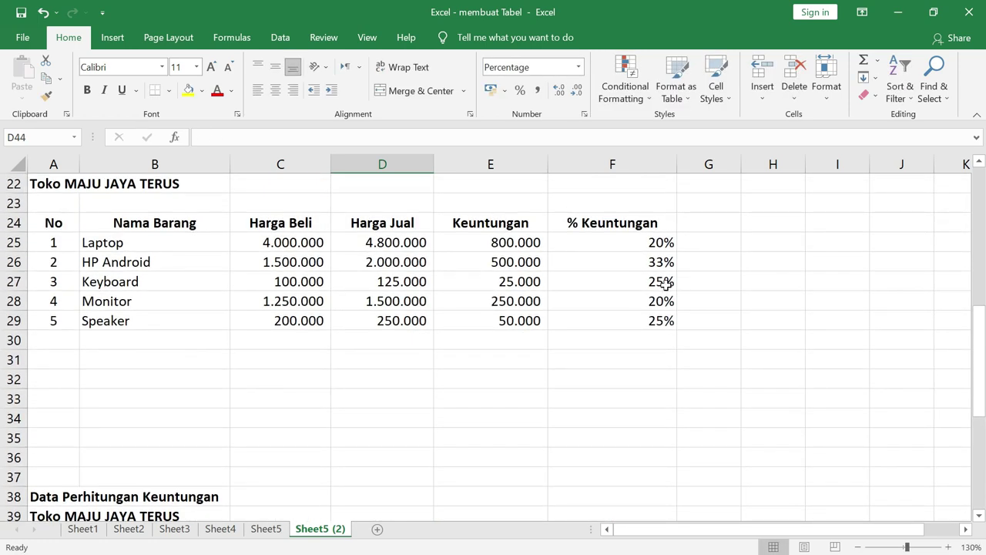
scroll(511, 496, down, 4)
scroll(511, 496, down, 1)
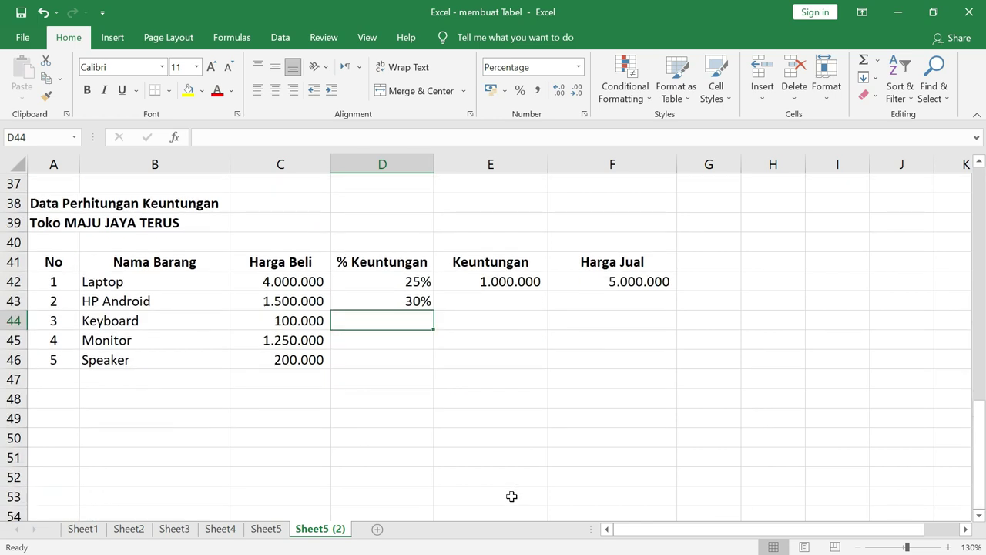
text(30)
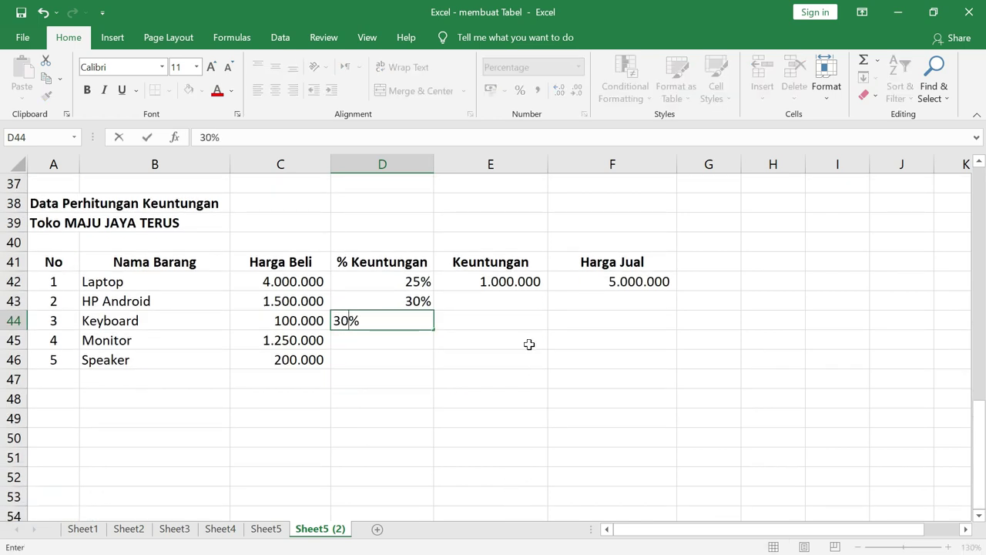
click(529, 344)
- Enter 25% as % Keuntungan for Monitor and Speaker in D45 and D46
click(390, 346)
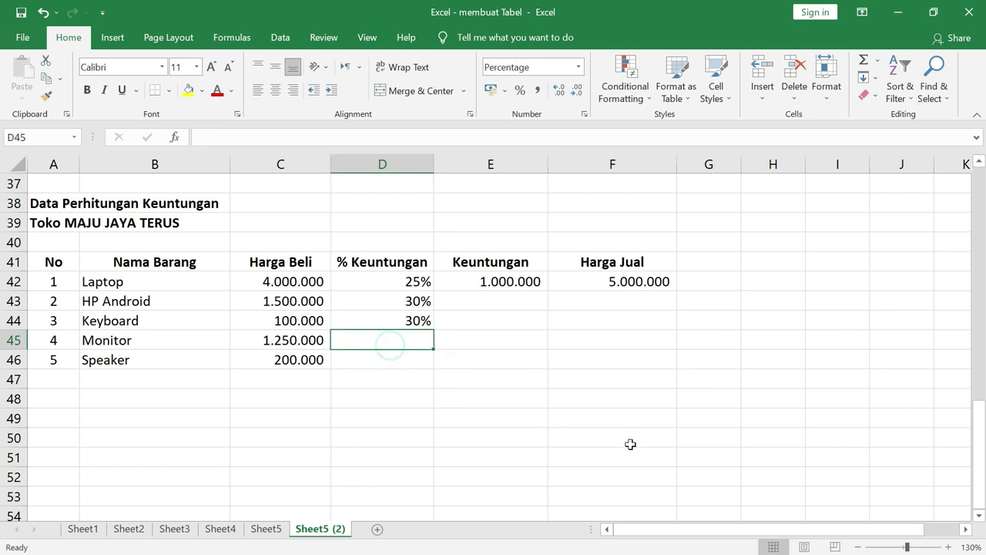
scroll(630, 444, up, 4)
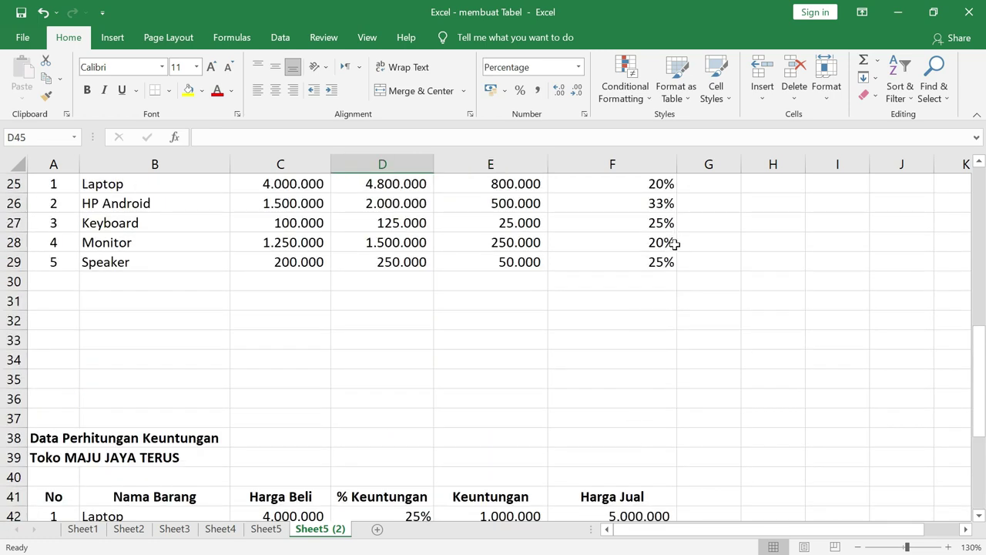
scroll(534, 427, down, 4)
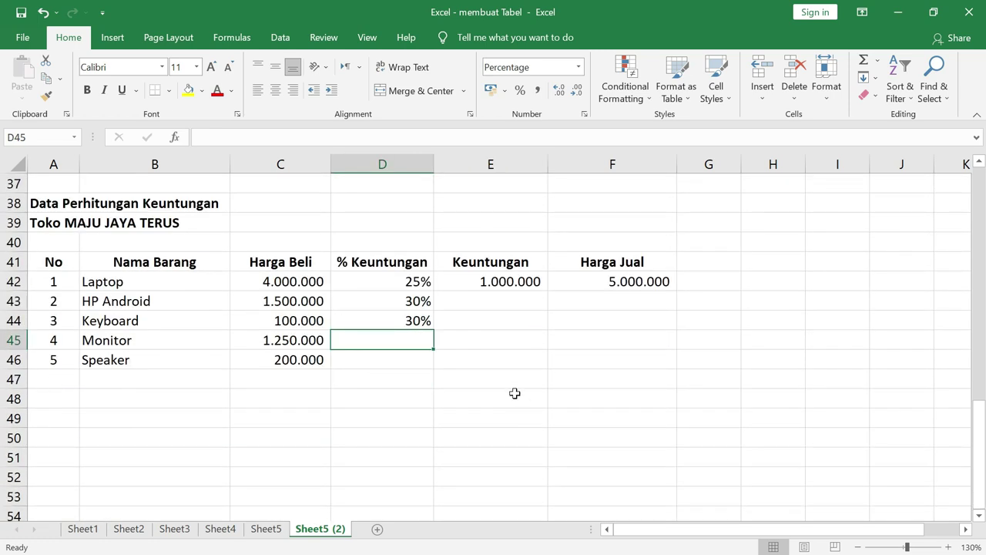
text(25)
key(Return)
text(25)
key(Return)
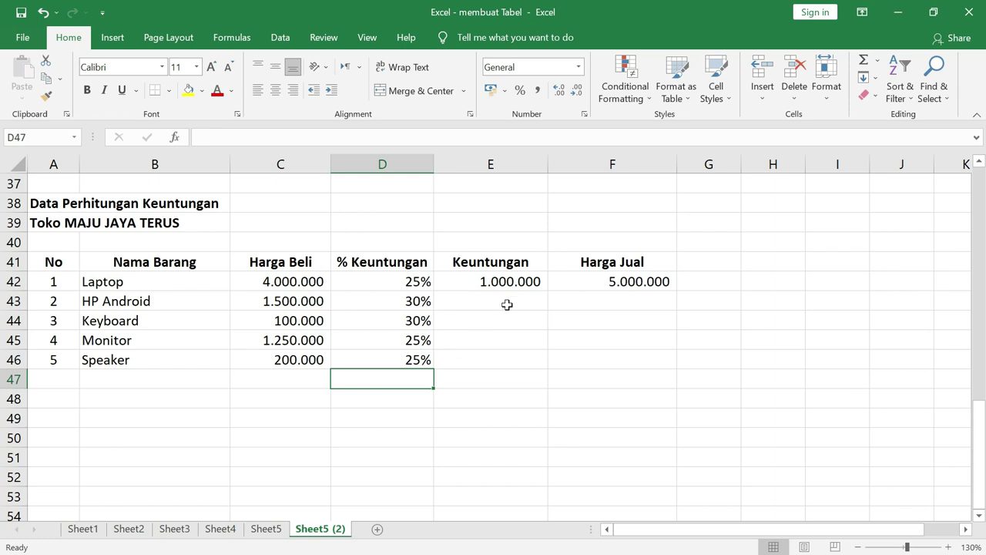
- Fill E42's profit formula down to E46, giving 450.000, 30.000, 312.500 and 50.000
click(520, 285)
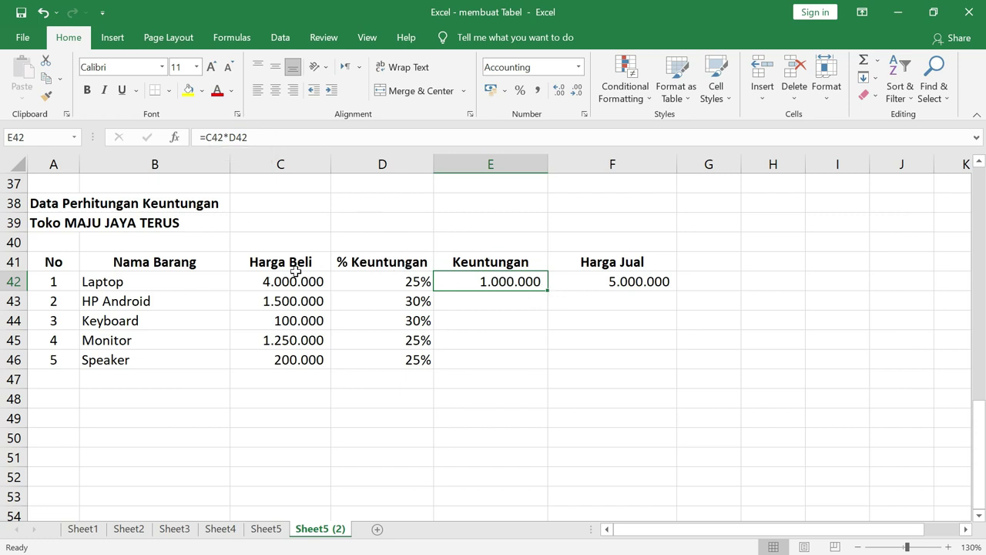
drag(549, 292, 543, 378)
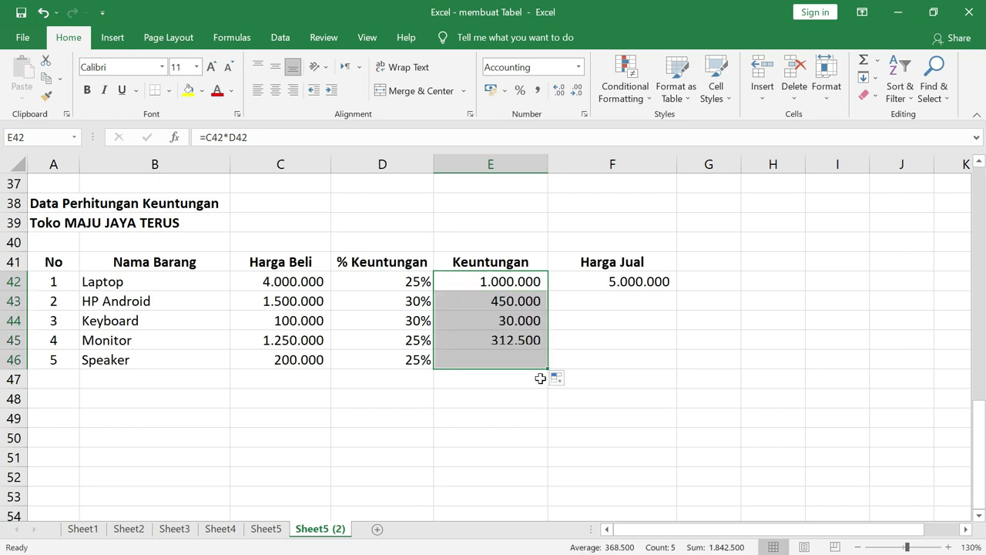
click(516, 301)
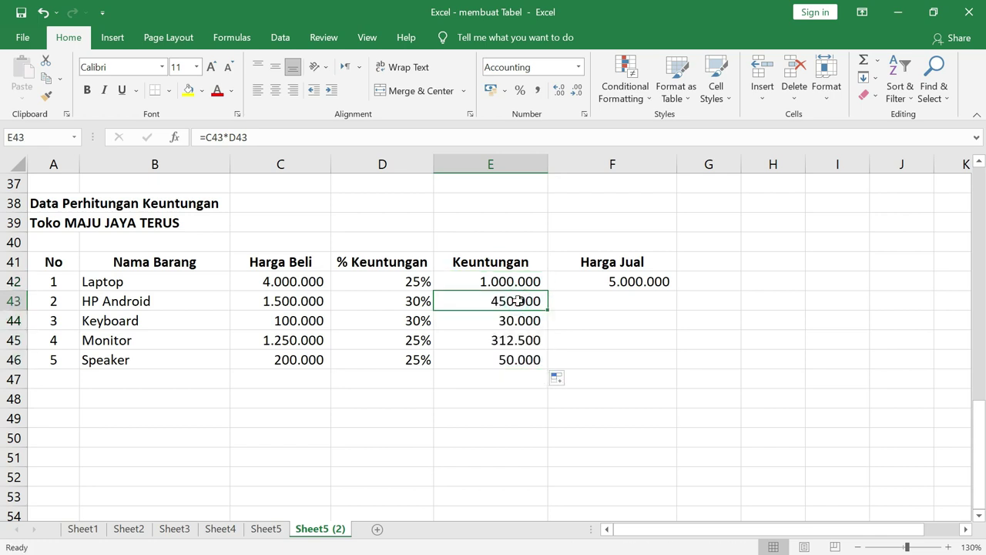
click(513, 321)
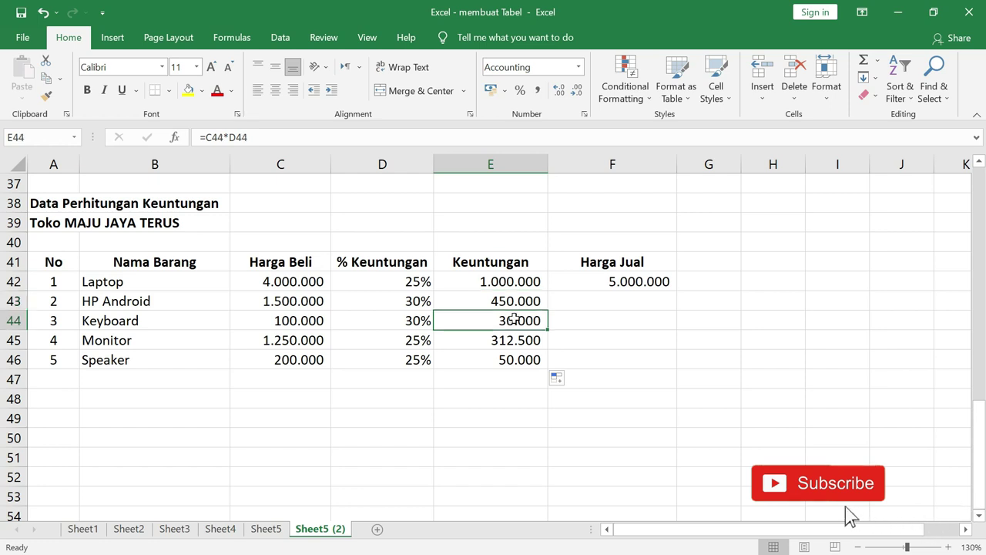
click(514, 339)
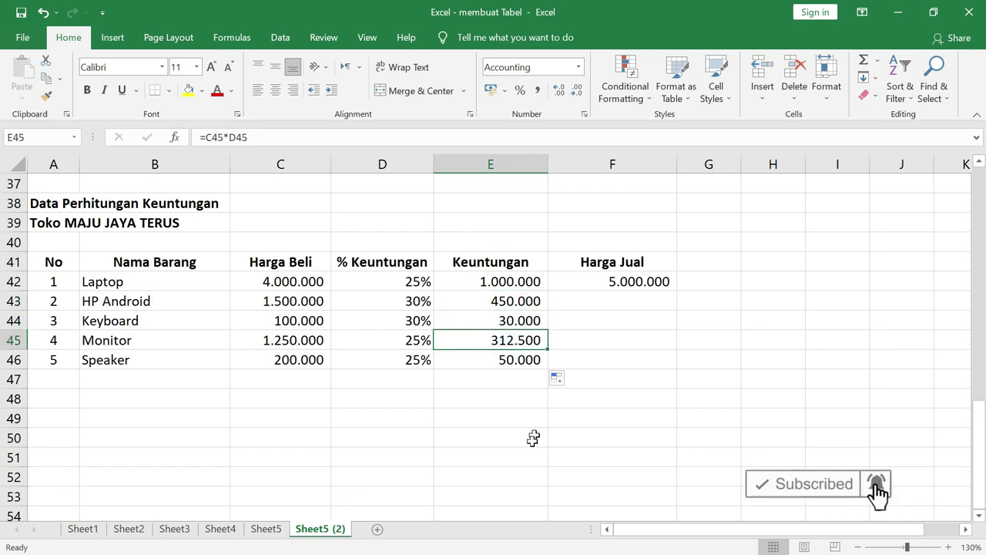
click(517, 360)
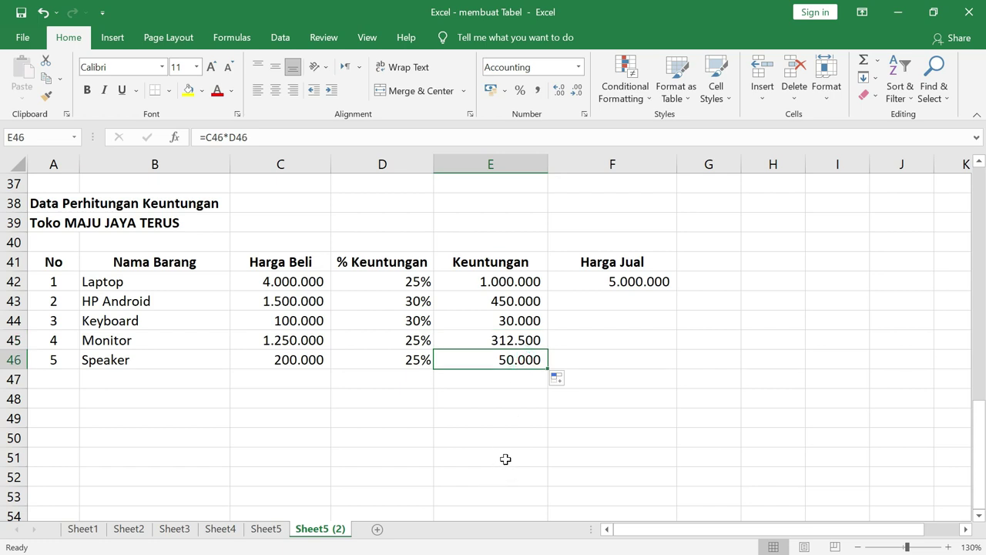
click(648, 281)
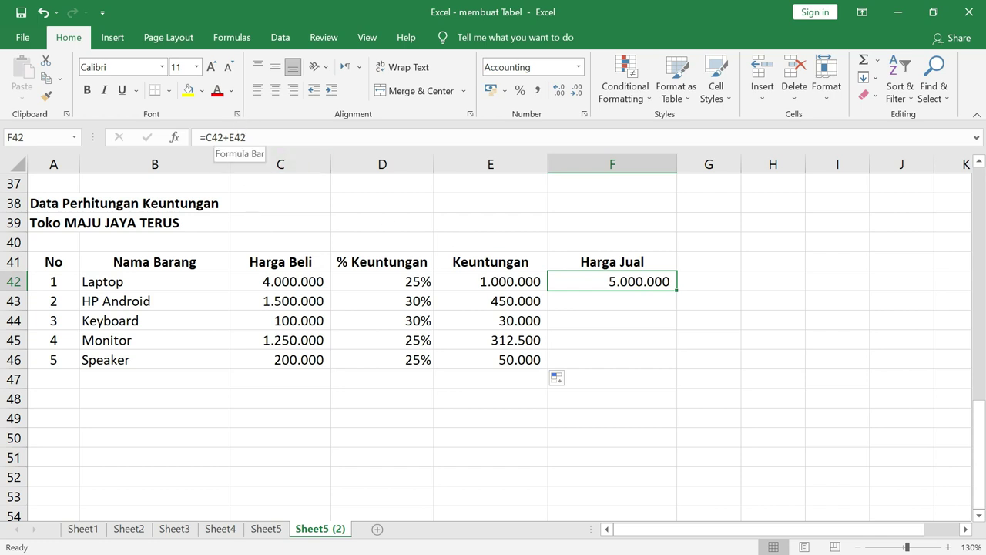
- Fill F42's Harga Jual formula down to F46, giving 1.950.000, 130.000, 1.562.500 and 250.000
click(287, 282)
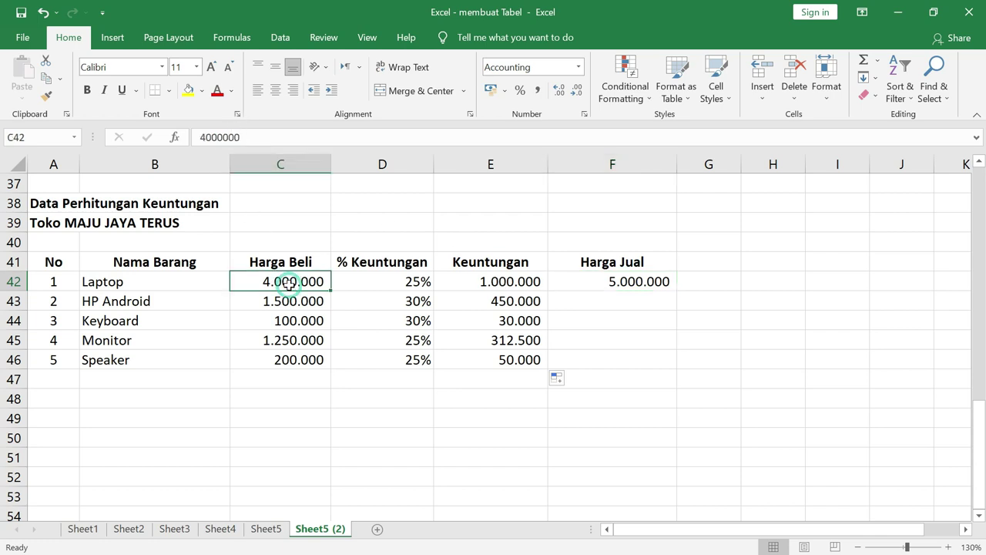
click(531, 284)
click(637, 281)
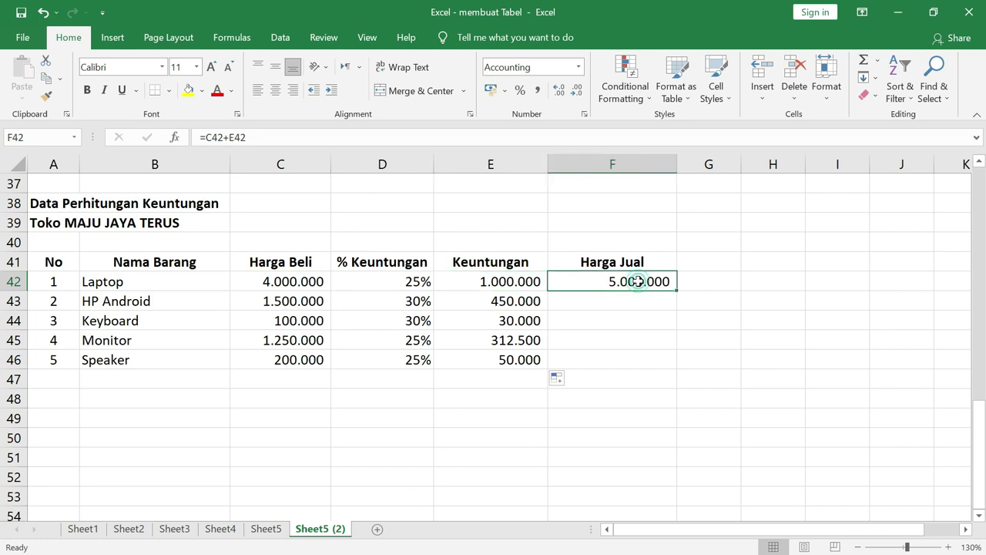
drag(677, 292, 679, 368)
click(761, 356)
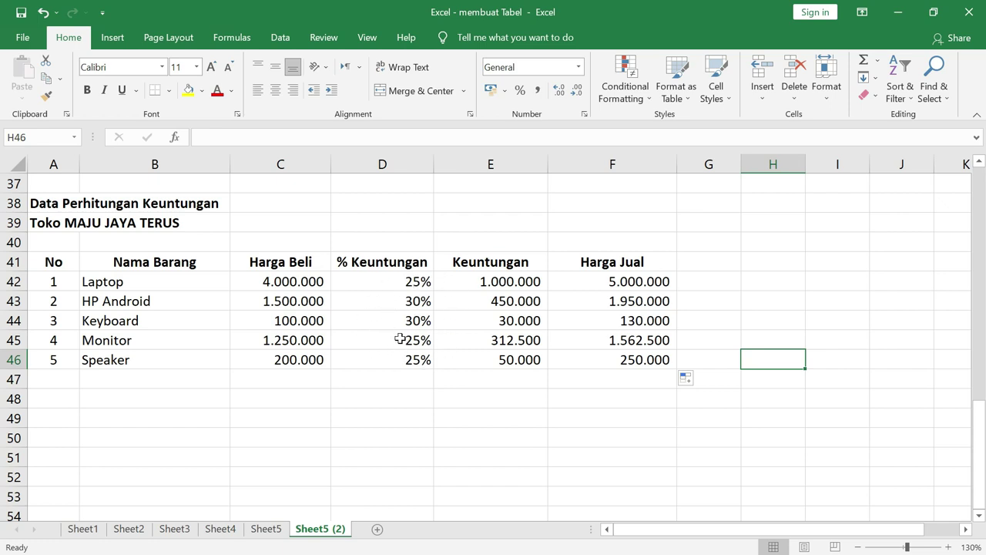
- Change D42 to 15%, recalculating the Laptop's profit to 600.000 and price to 4.600.000
click(383, 278)
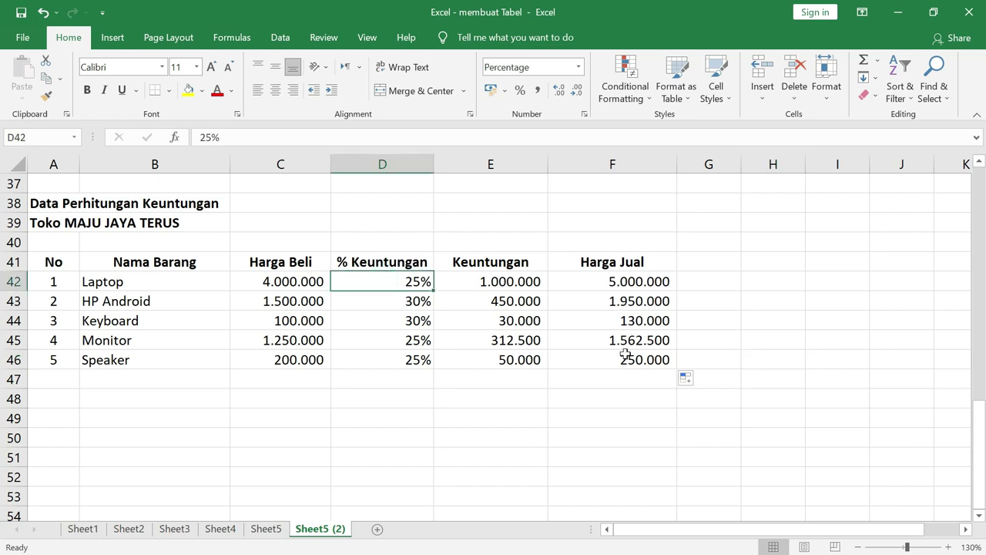
text(15)
key(Return)
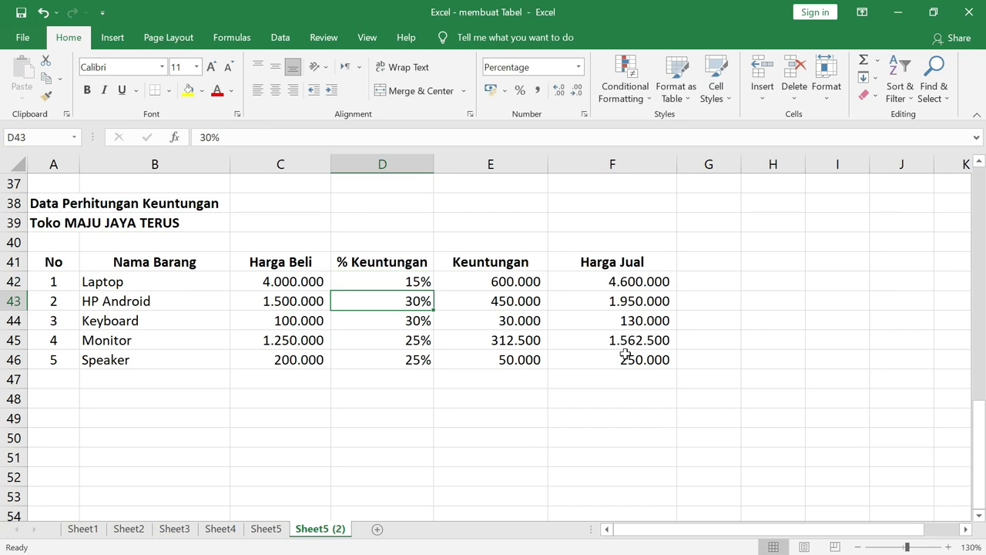
click(645, 283)
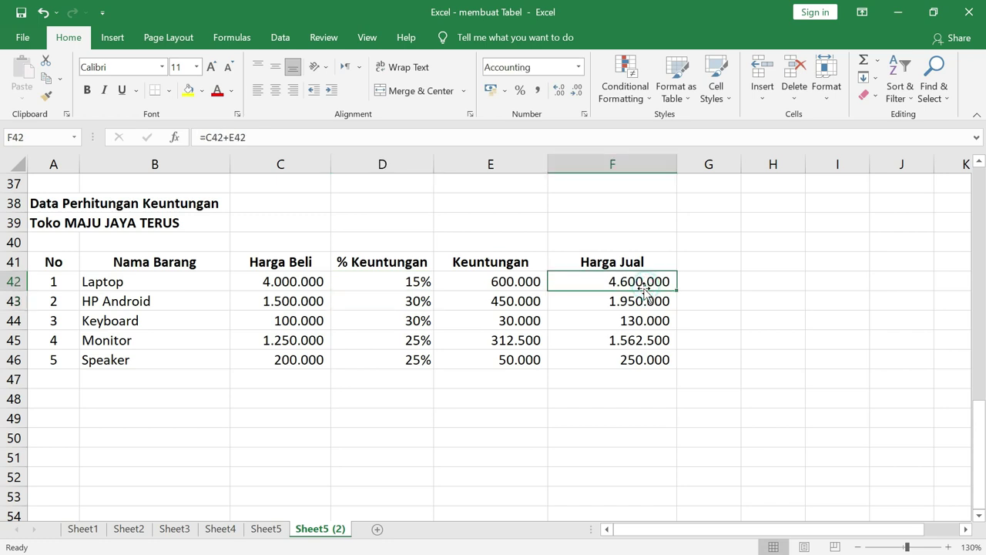
click(523, 282)
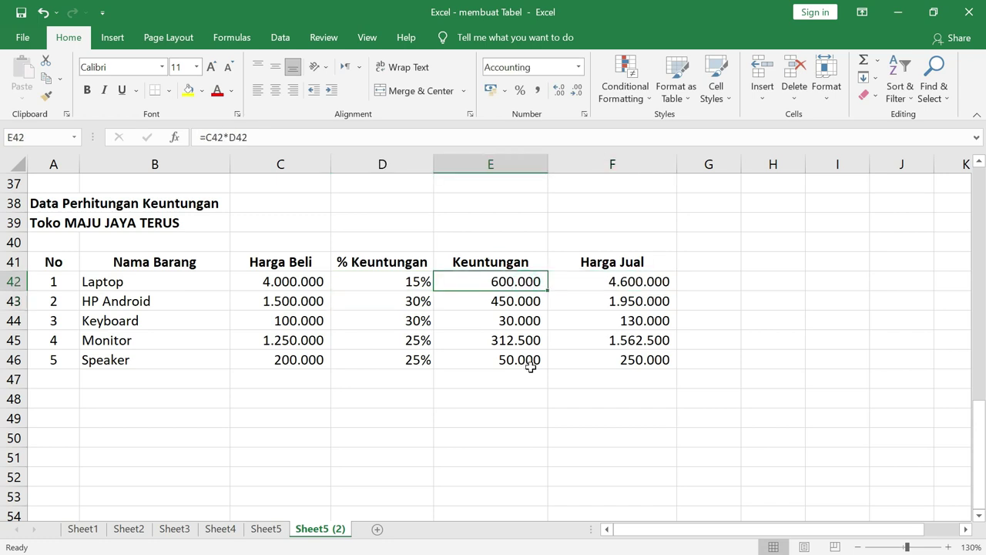
click(652, 285)
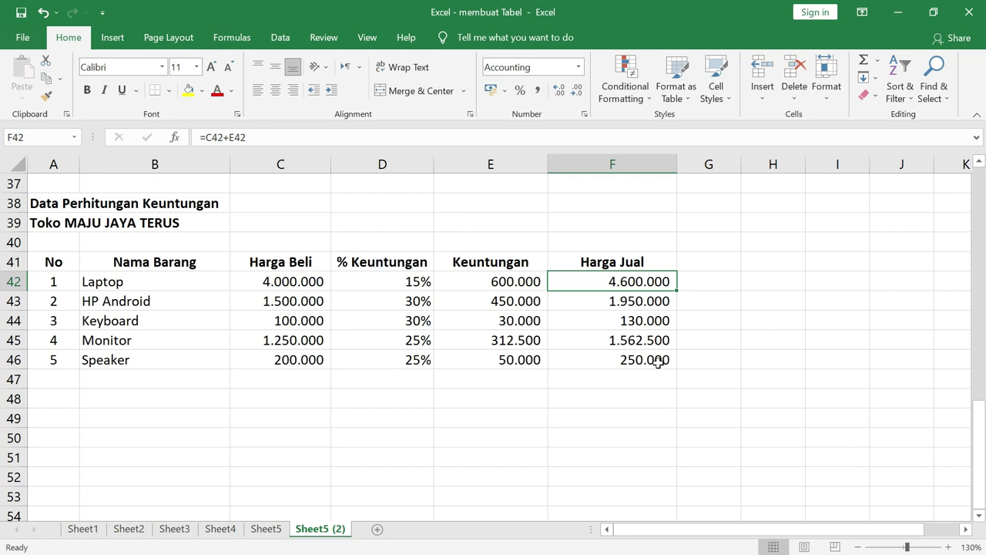
- Review the Harga Beli, Keuntungan and Harga Jual columns, ending with C42:C46 selected
drag(275, 282, 264, 352)
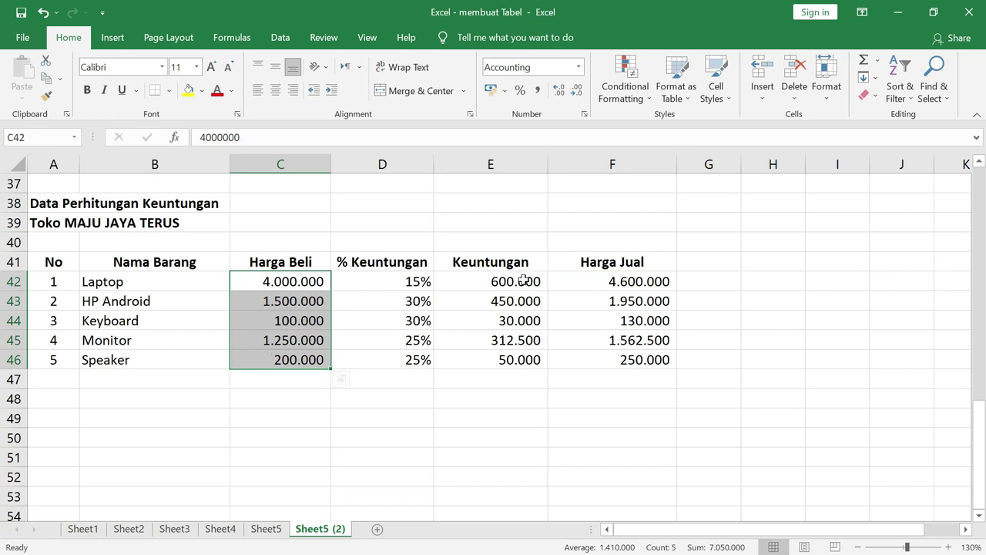
drag(523, 282, 524, 360)
click(630, 282)
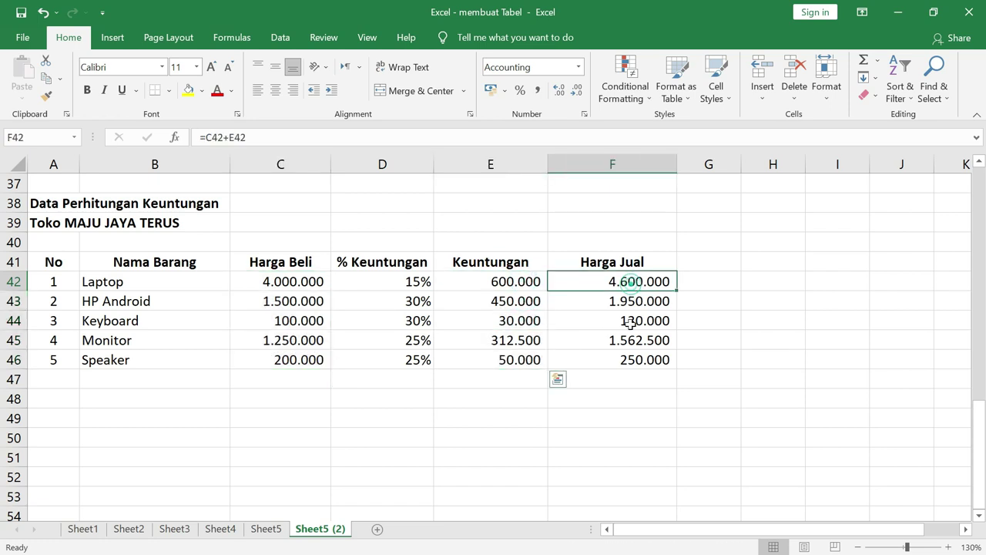
drag(630, 323, 637, 375)
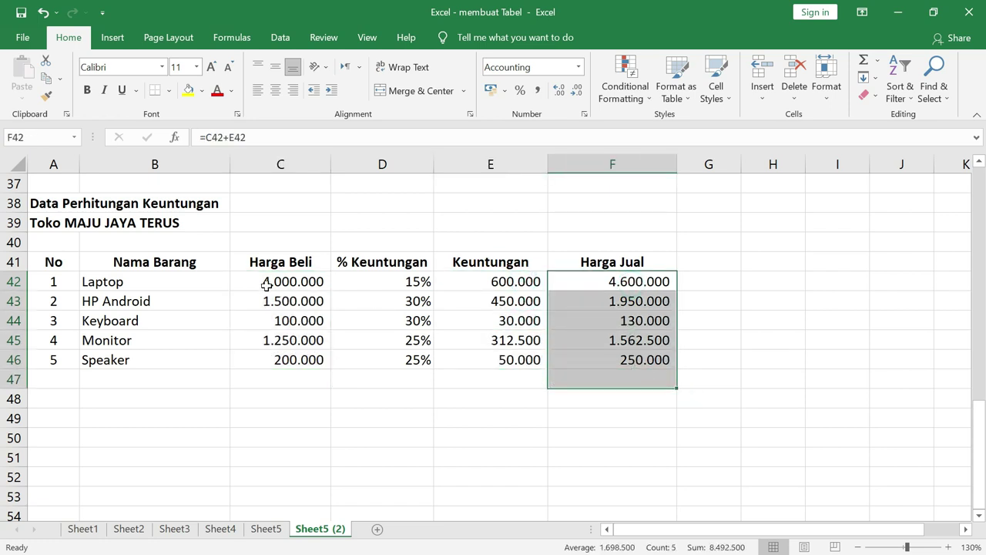
drag(282, 282, 280, 361)
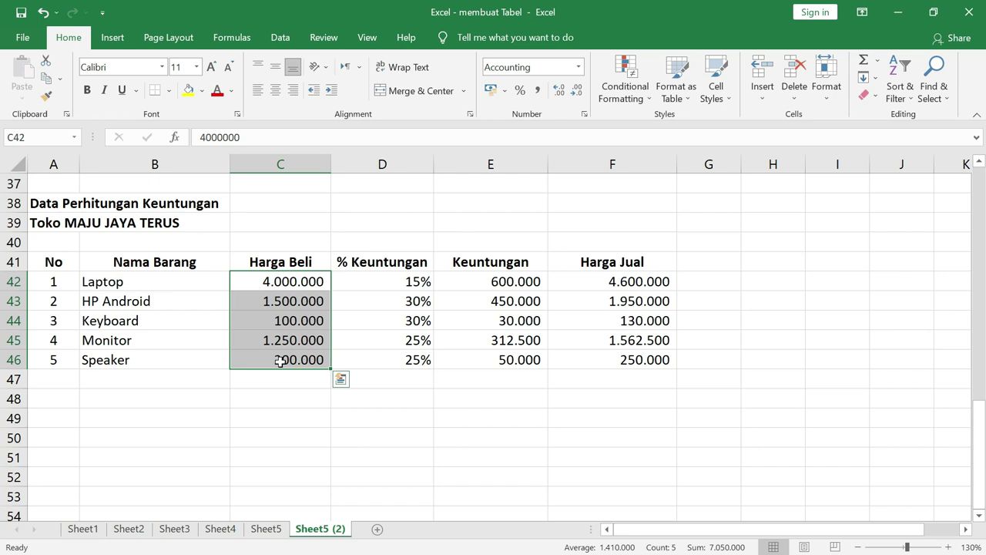
- Format C42:C46 as Currency with the IDR symbol, e.g. IDR 4.000.000
right_click(279, 315)
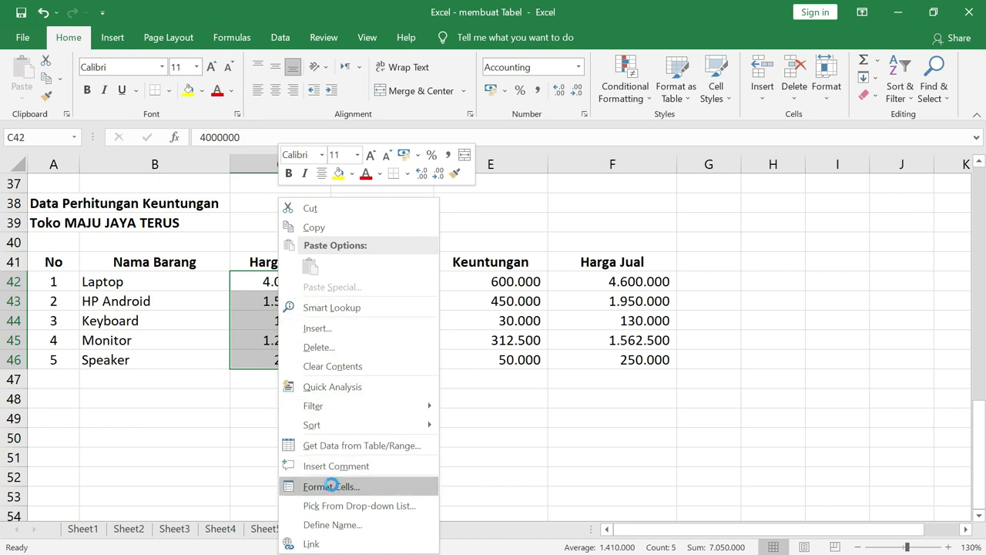
click(331, 487)
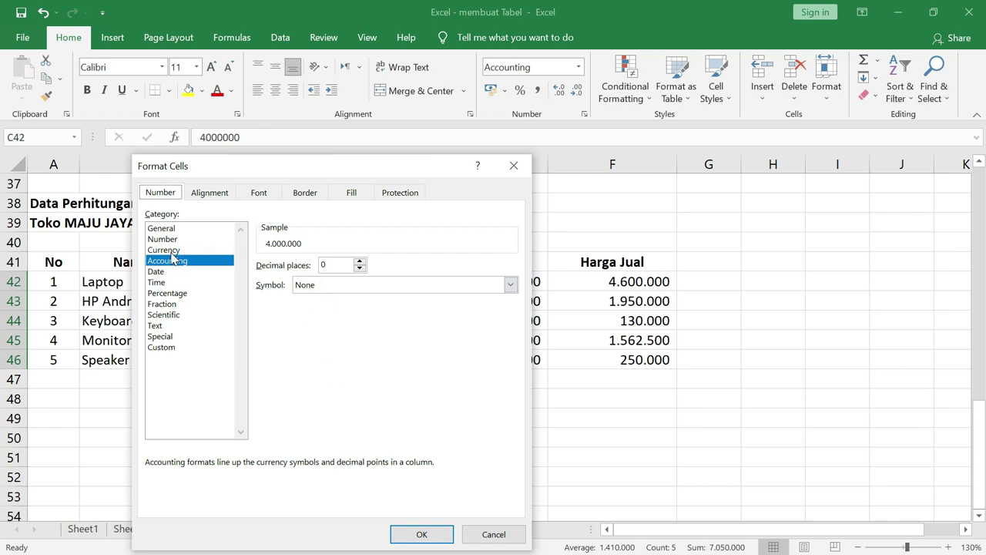
click(171, 251)
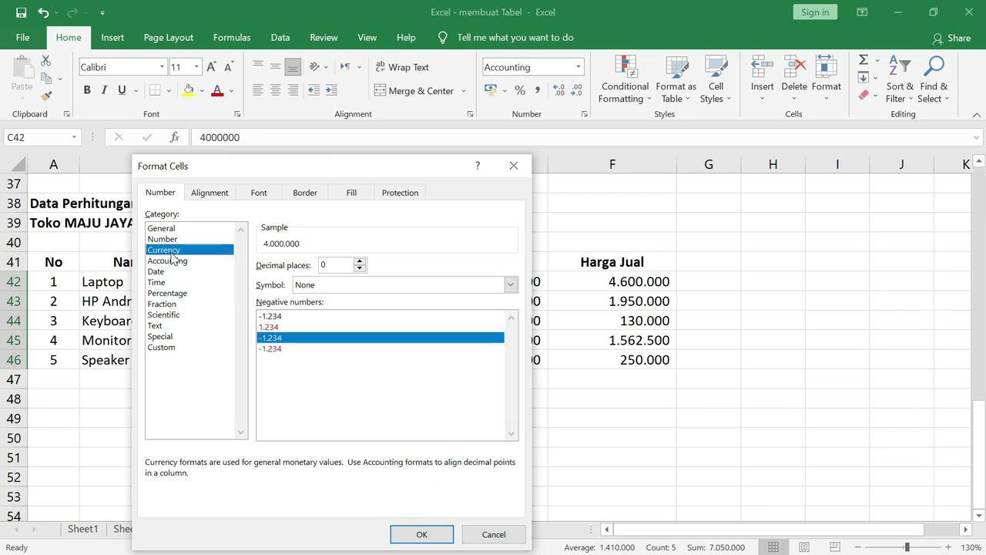
click(510, 285)
scroll(376, 408, down, 1)
scroll(378, 419, down, 2)
scroll(377, 418, down, 3)
scroll(377, 419, down, 3)
scroll(378, 417, down, 3)
scroll(384, 416, down, 2)
scroll(384, 415, down, 4)
scroll(389, 412, down, 4)
scroll(393, 409, down, 2)
scroll(395, 409, down, 2)
click(395, 409)
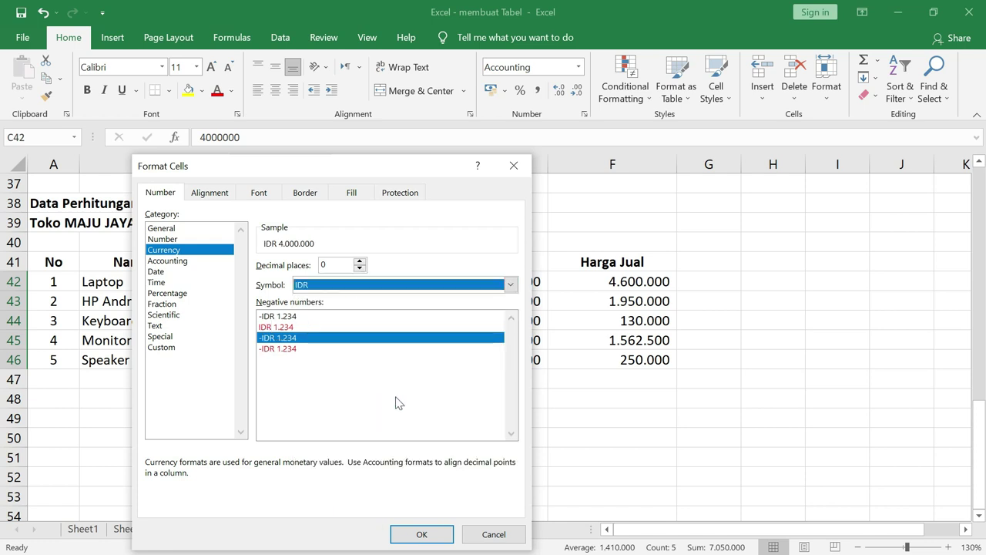
click(420, 535)
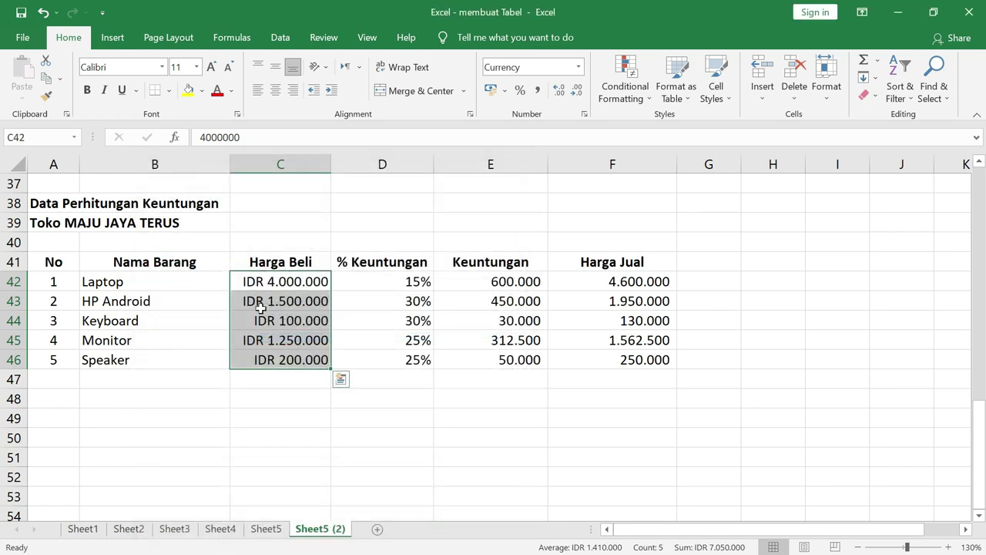
click(264, 283)
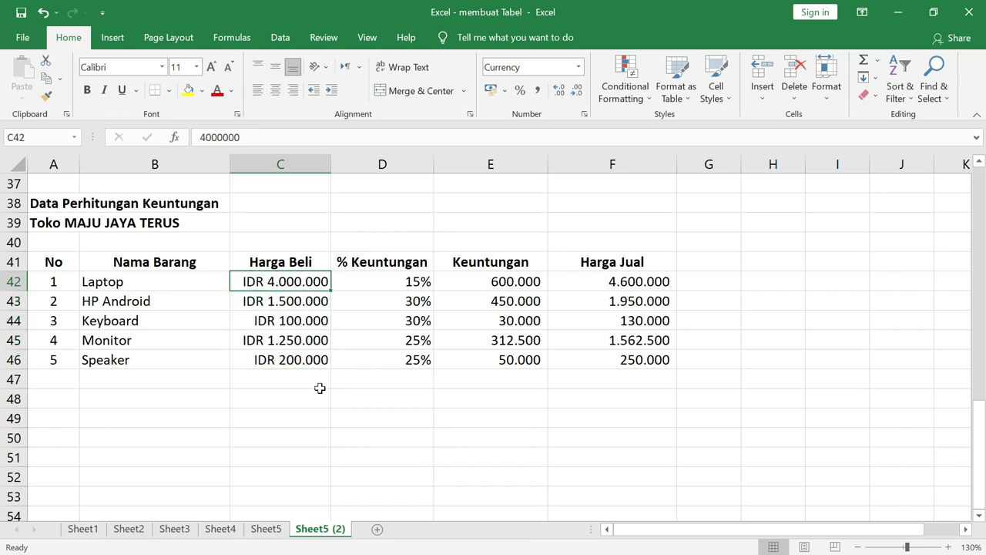
- Apply the custom _-Rp* #.##0_- format to the Keuntungan and Harga Jual cells E42:F46
mouse_move(513, 282)
mouse_down()
mouse_move(585, 287)
mouse_move(652, 360)
mouse_up()
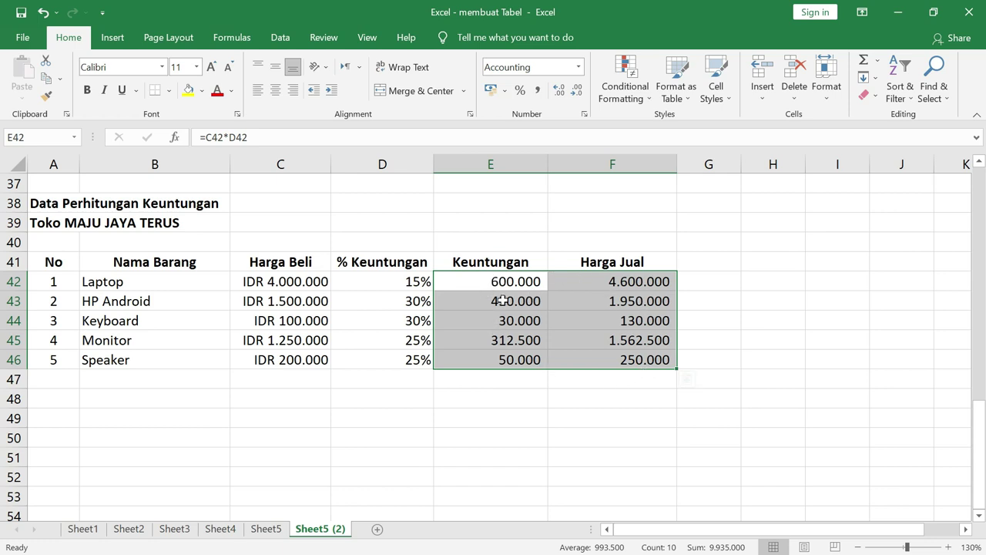
right_click(629, 361)
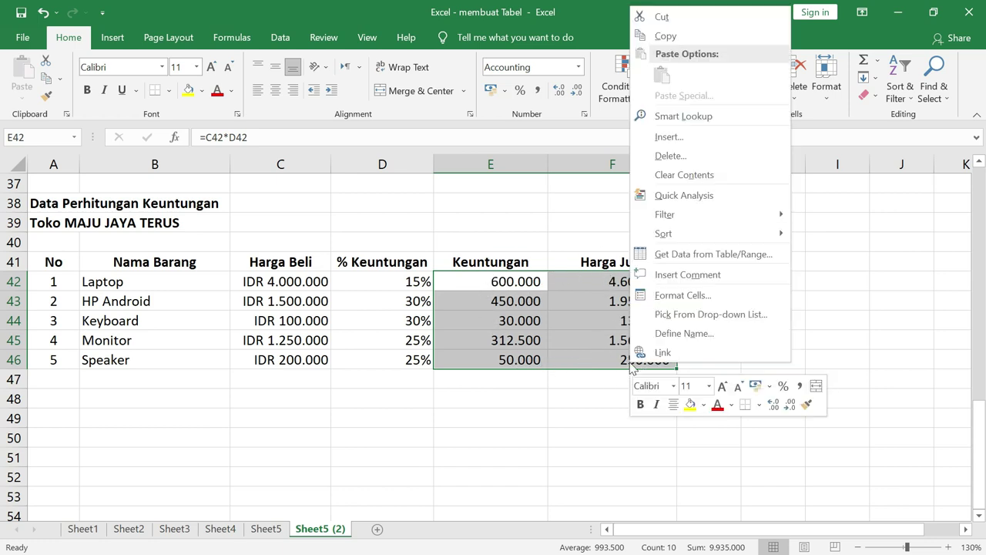
click(686, 294)
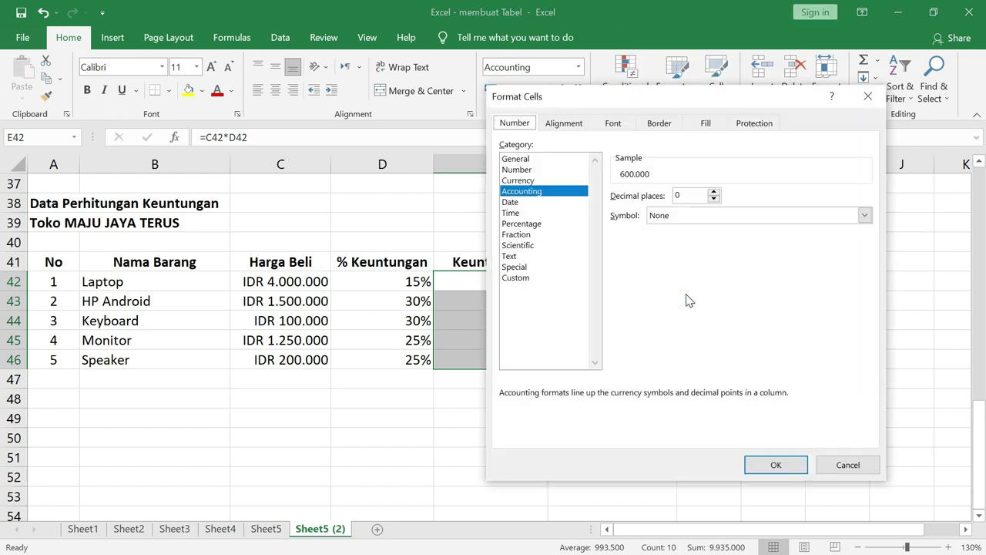
click(518, 278)
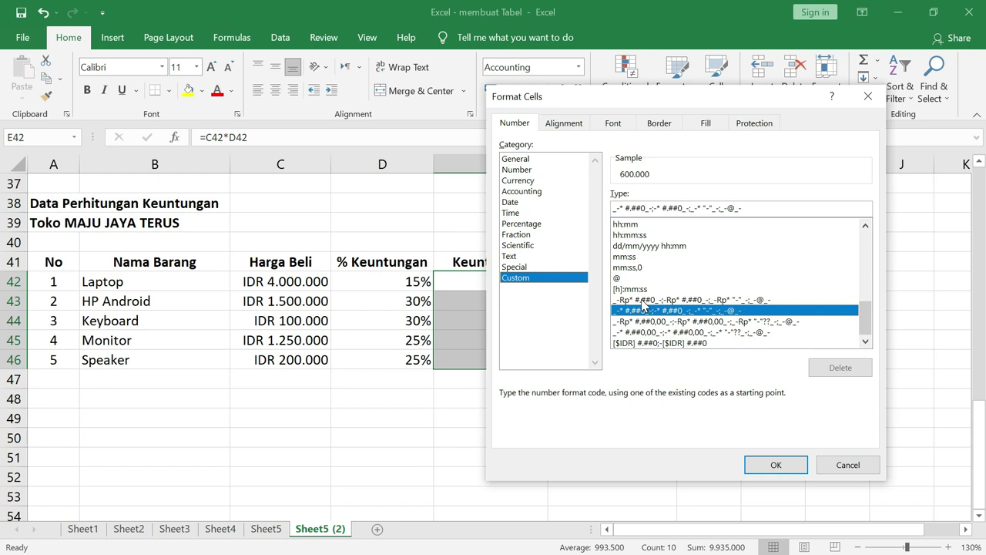
click(641, 300)
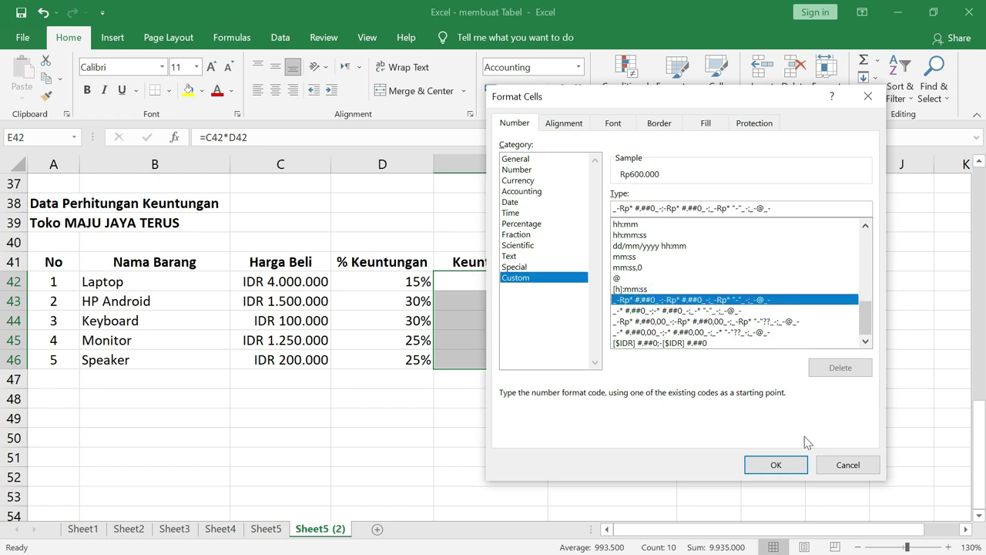
click(776, 465)
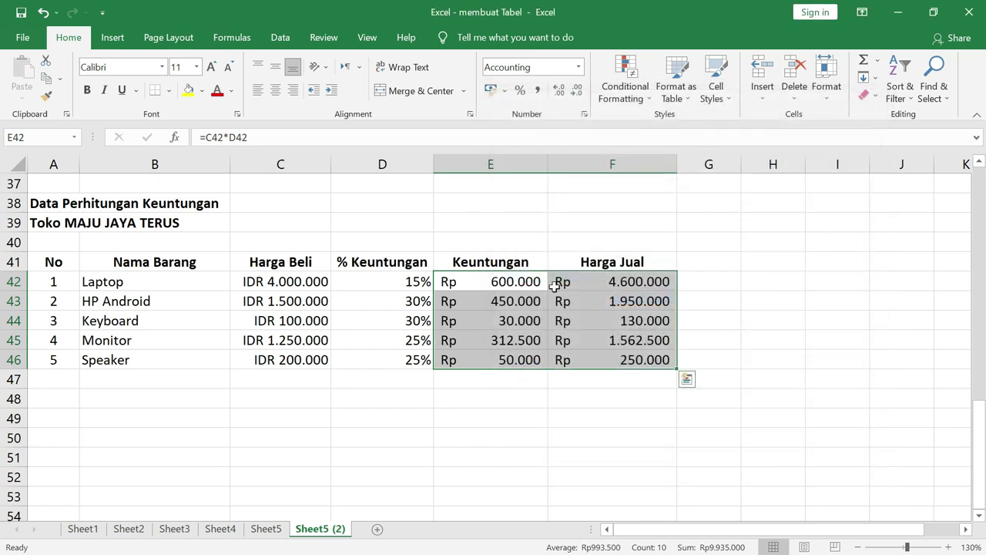
click(481, 282)
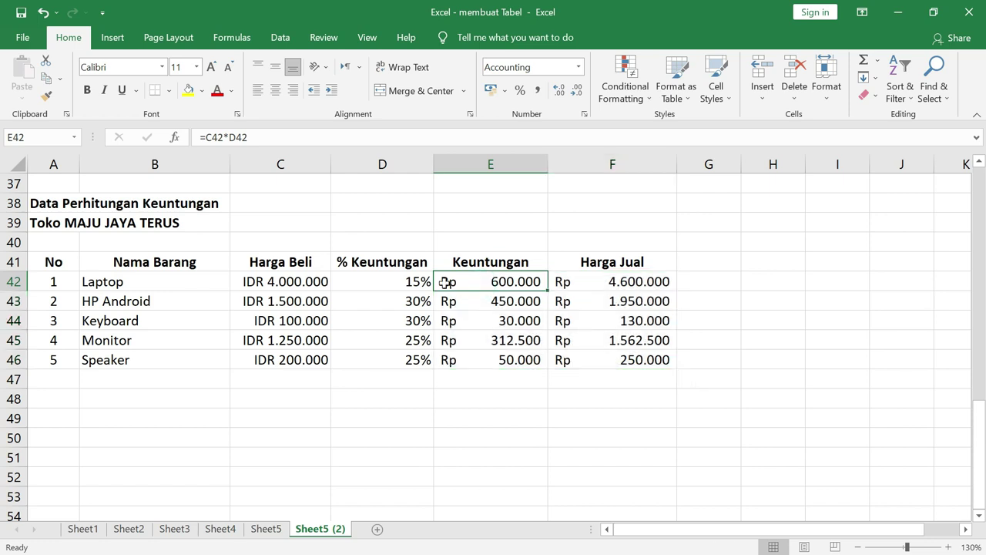